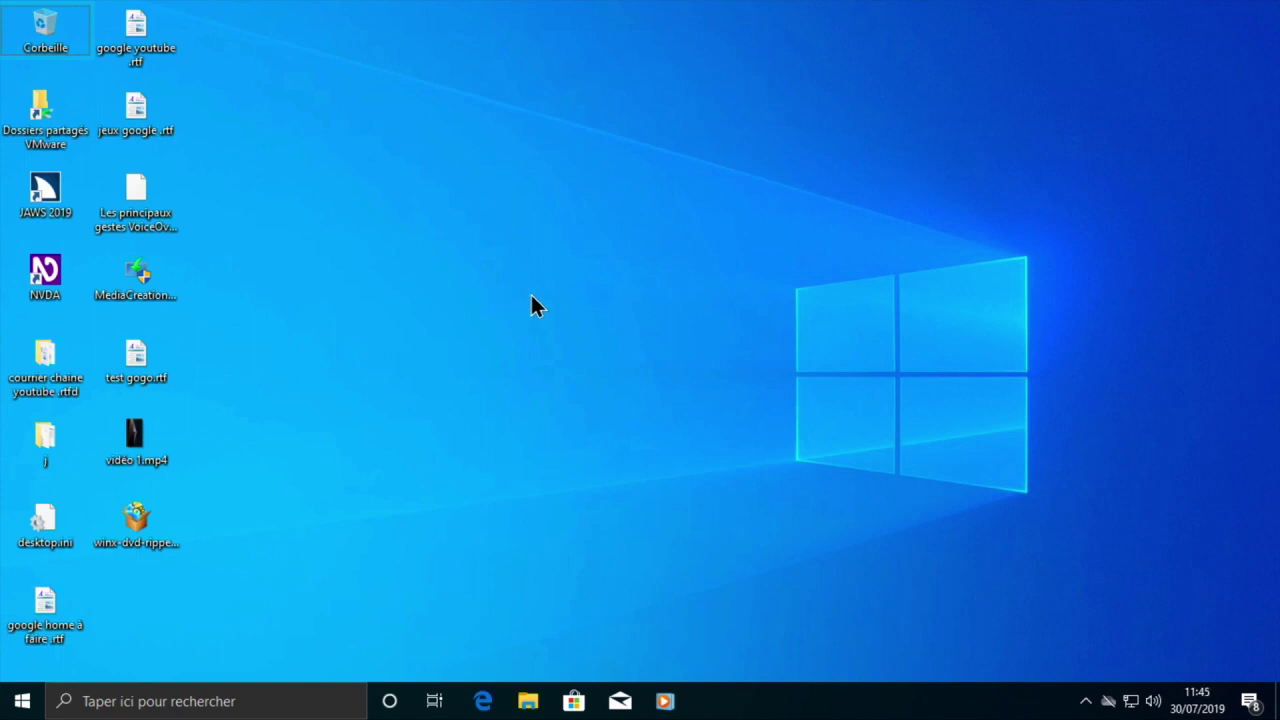
right_click(638, 292)
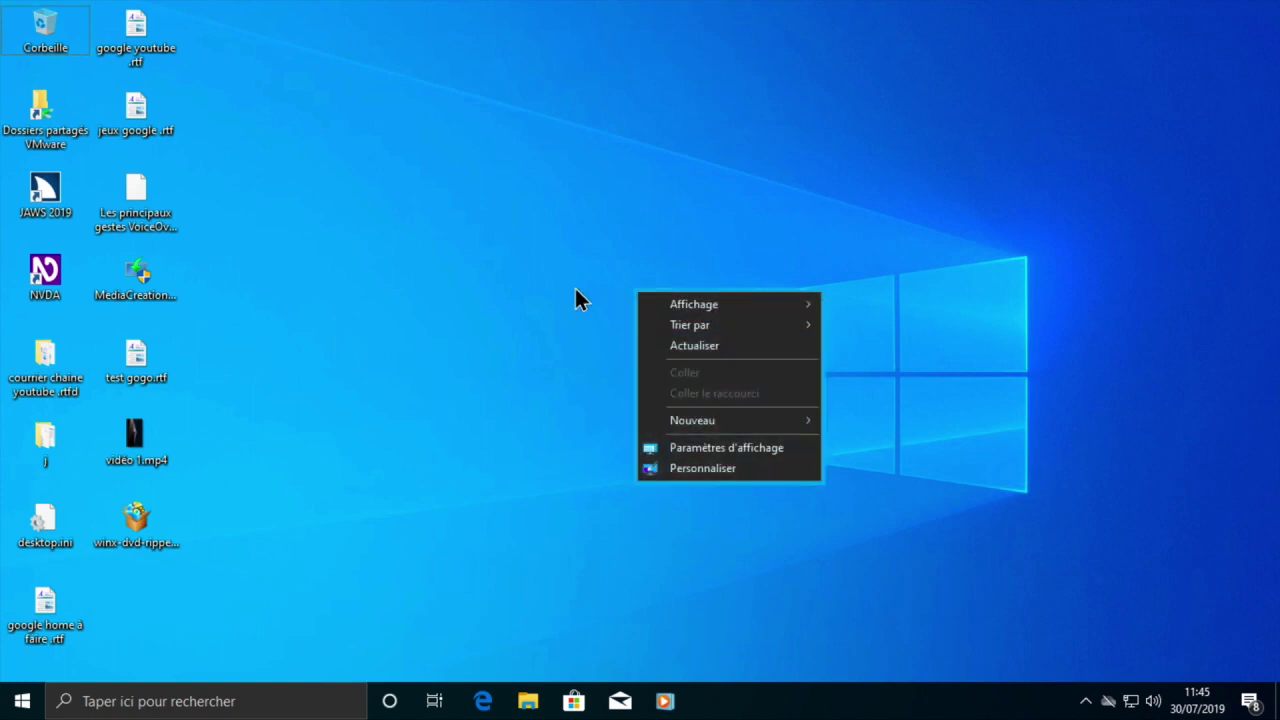
key(Escape)
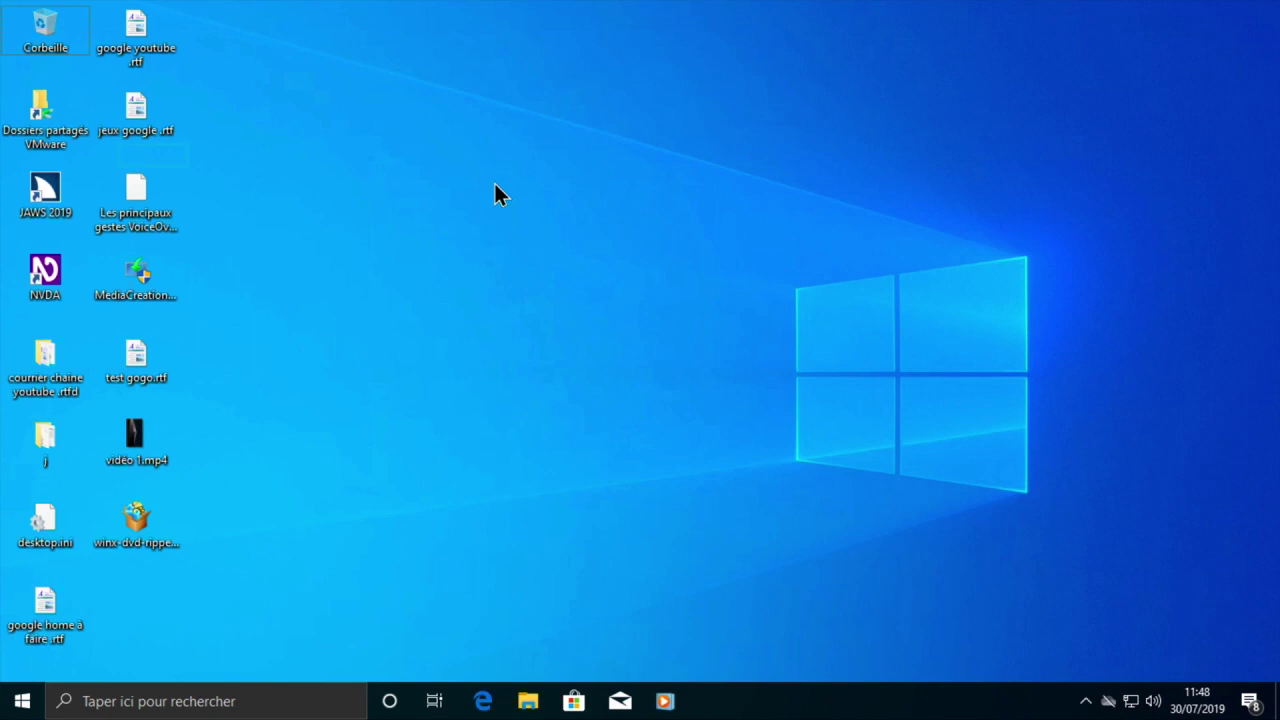
Open the emoji picker on the desktop, move through its category, type and emoji areas, and close it
key(super+period)
key(Escape)
key(super+period)
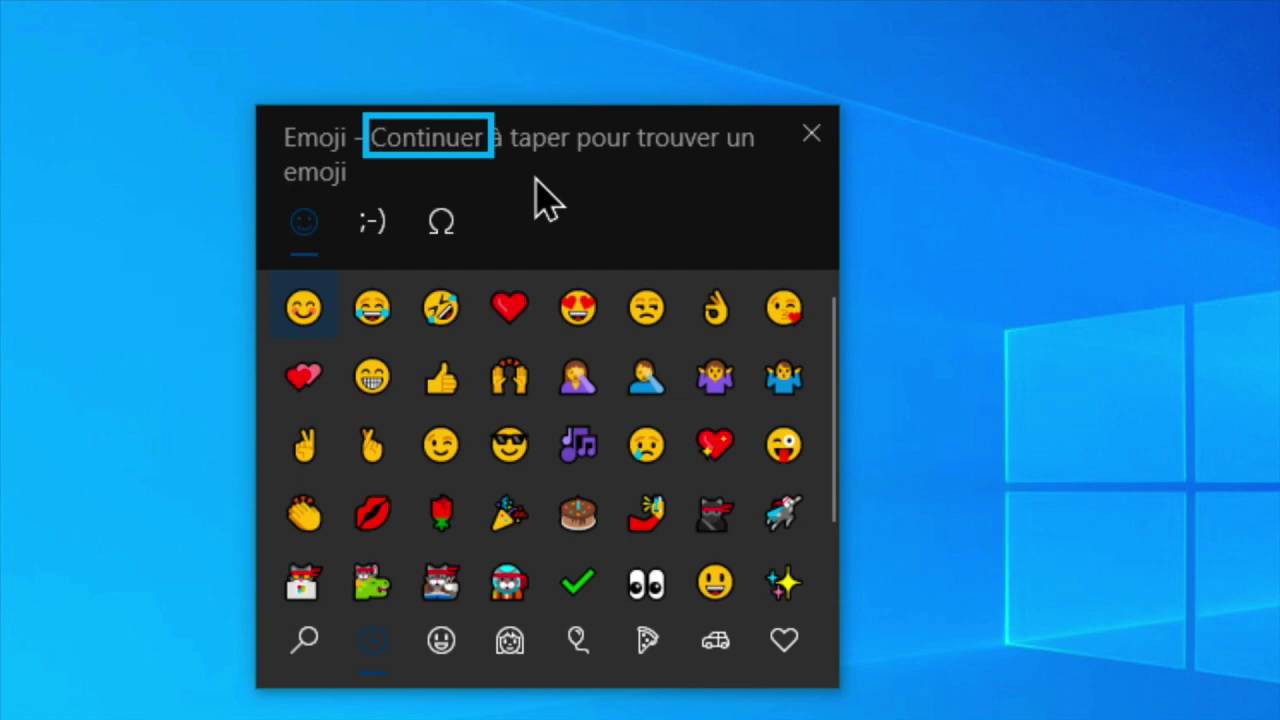
key(Tab)
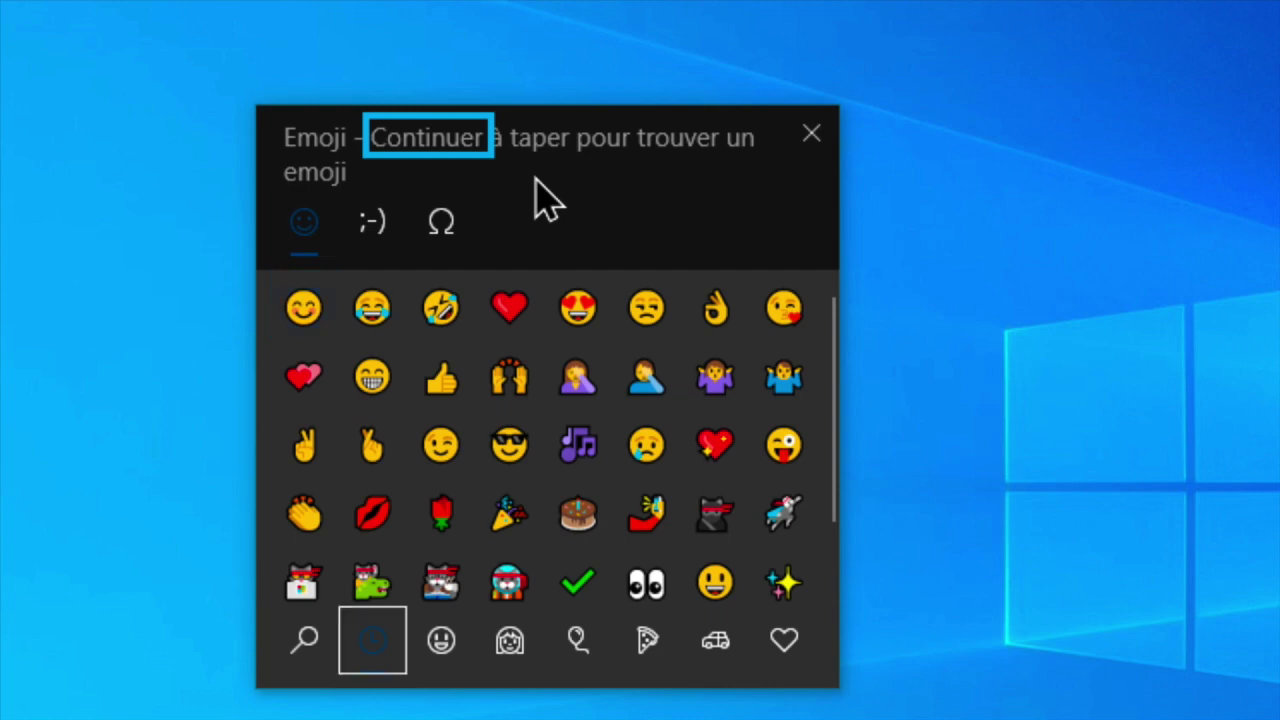
key(Tab)
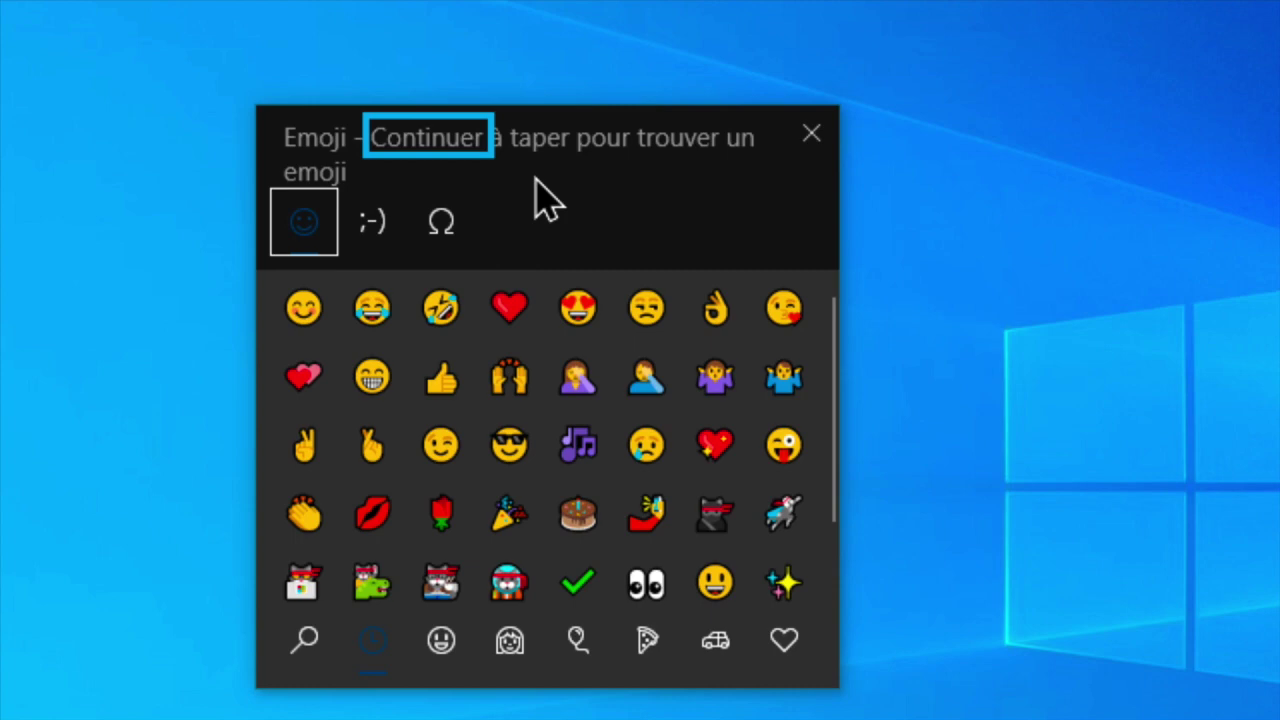
key(Tab)
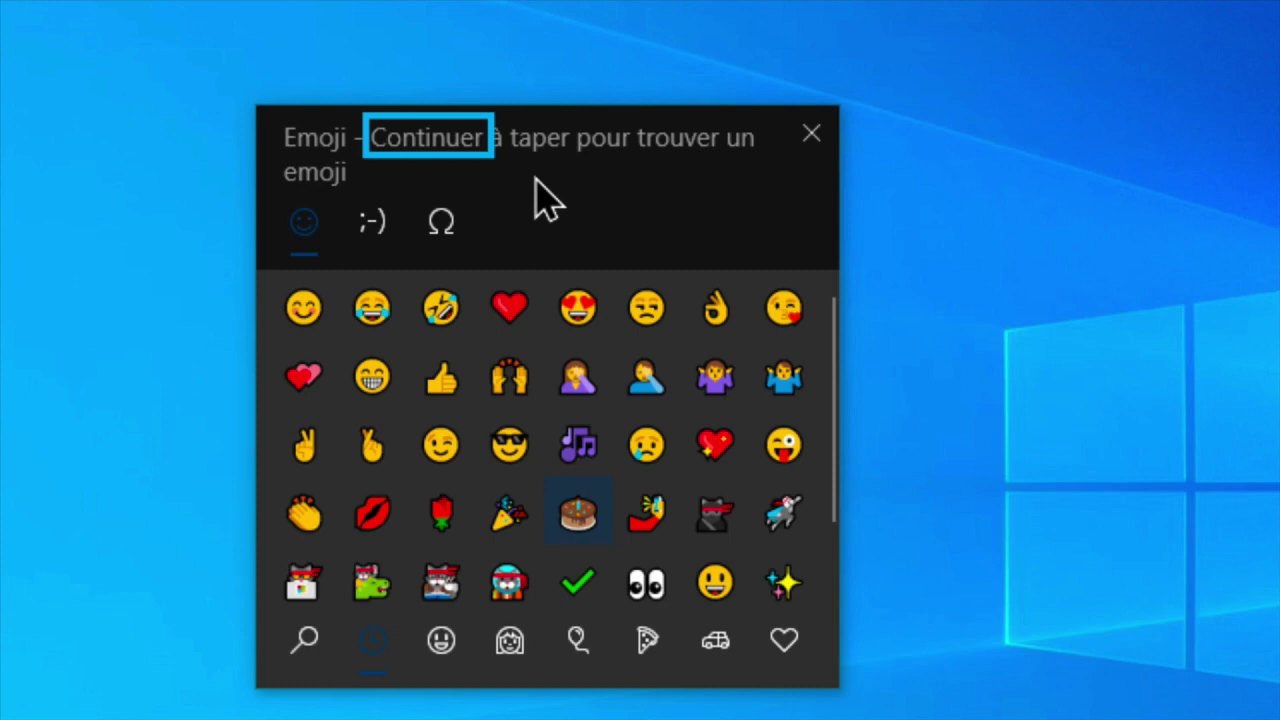
key(Escape)
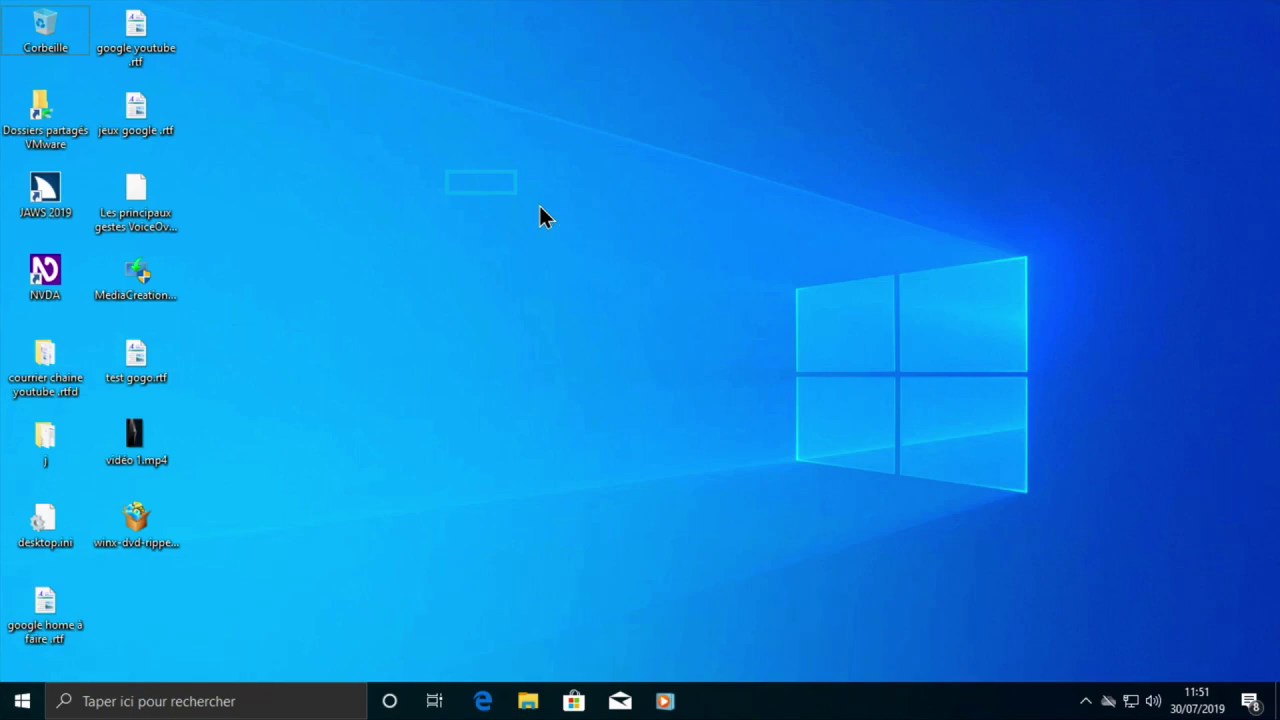
Browse the first apps in the Start menu's app list with the Loupe magnifier at 300 %, and turn the Loupe off
key(super+plus)
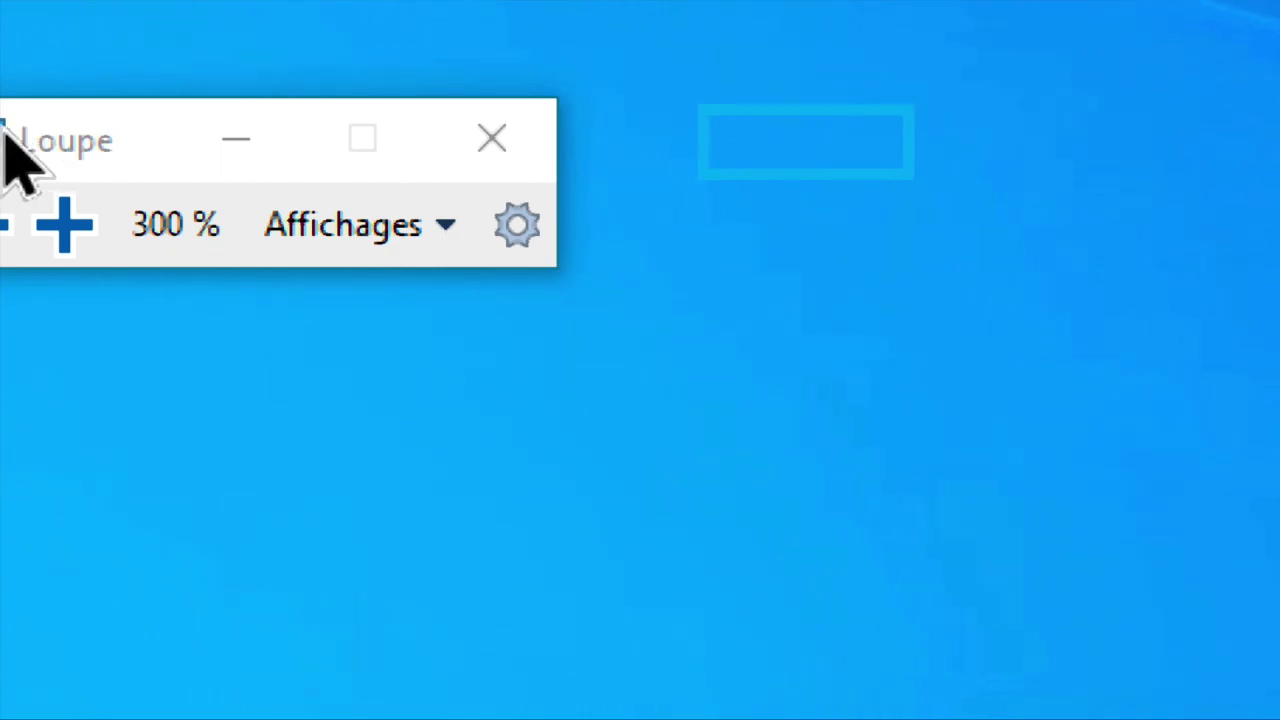
key(super)
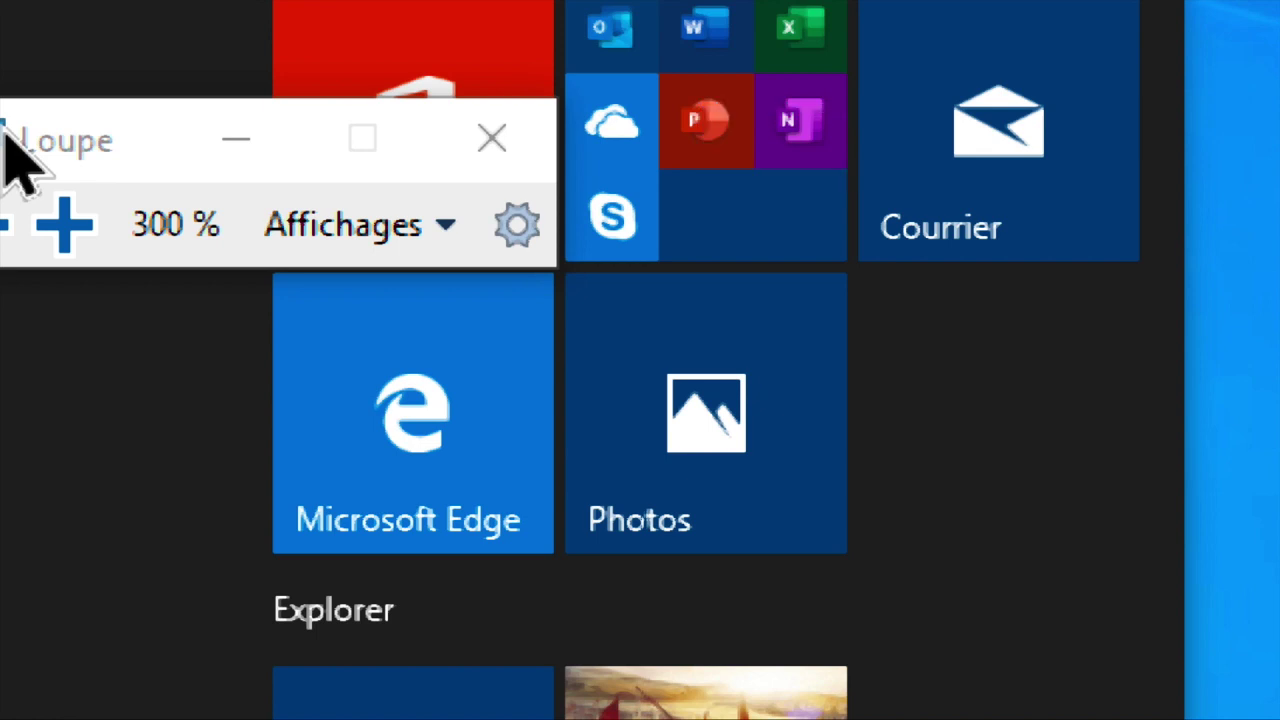
key(Tab)
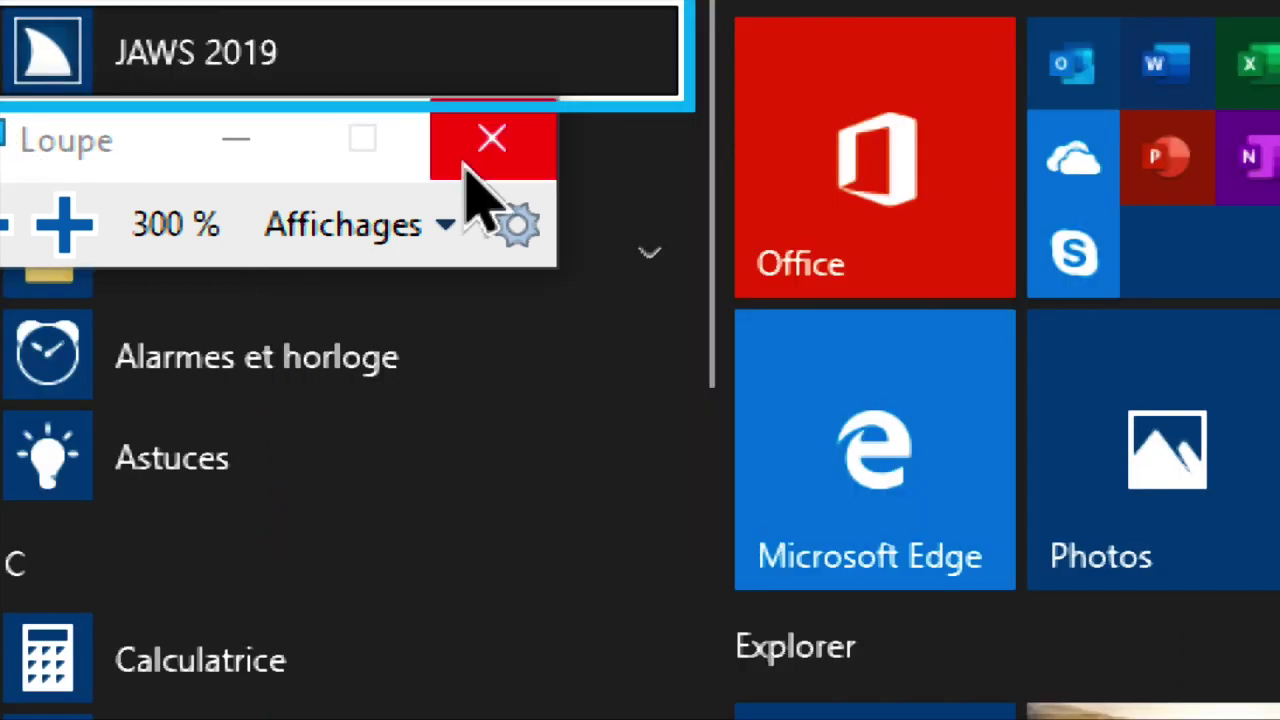
key(Down)
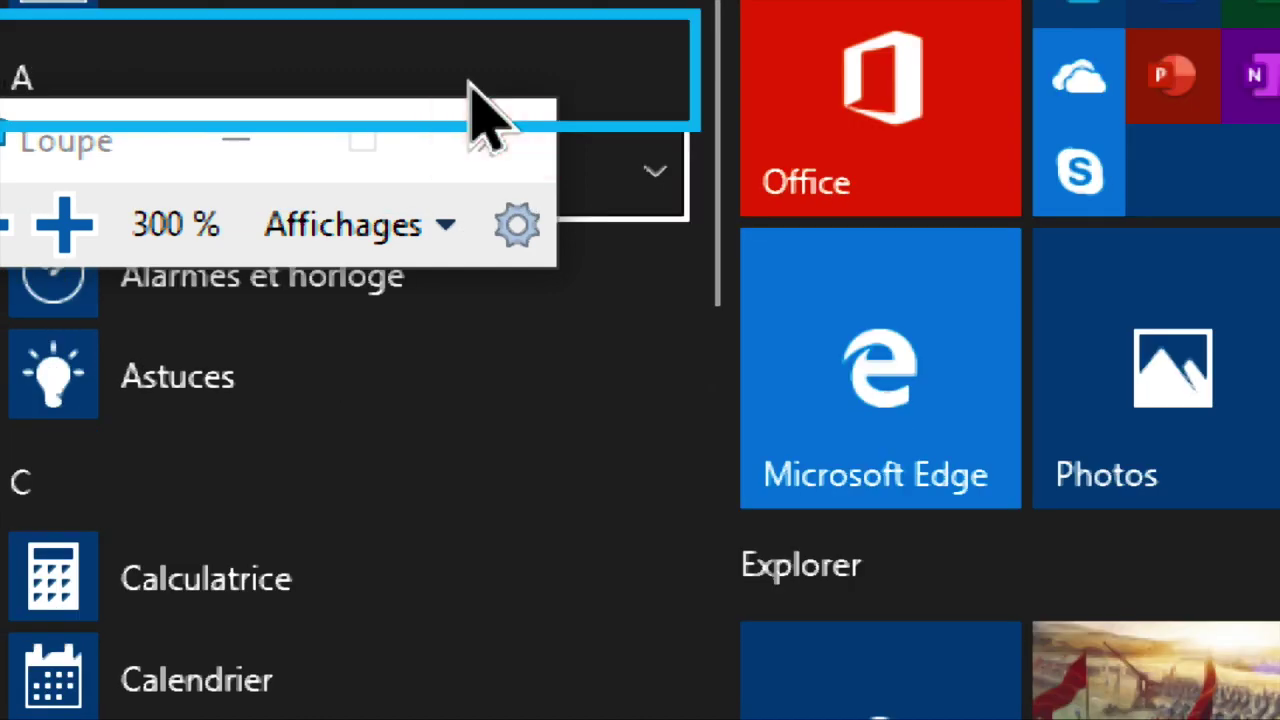
key(Down)
key(Down)
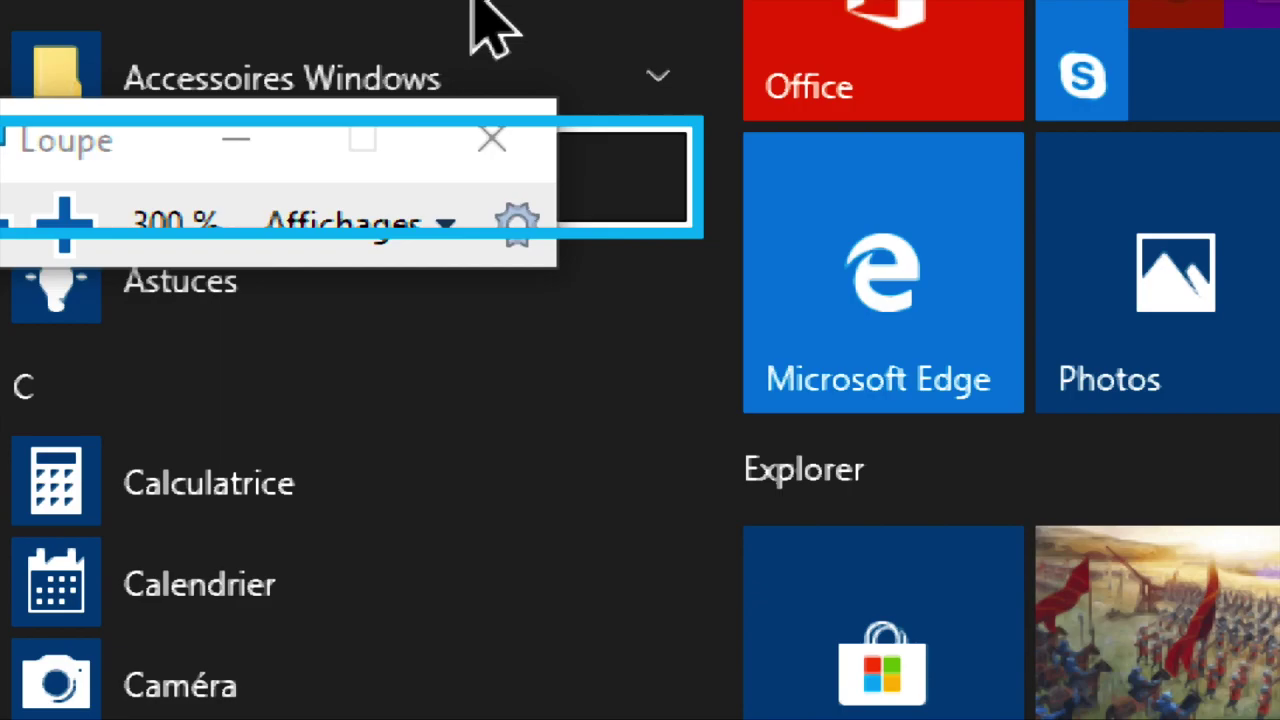
key(super+Escape)
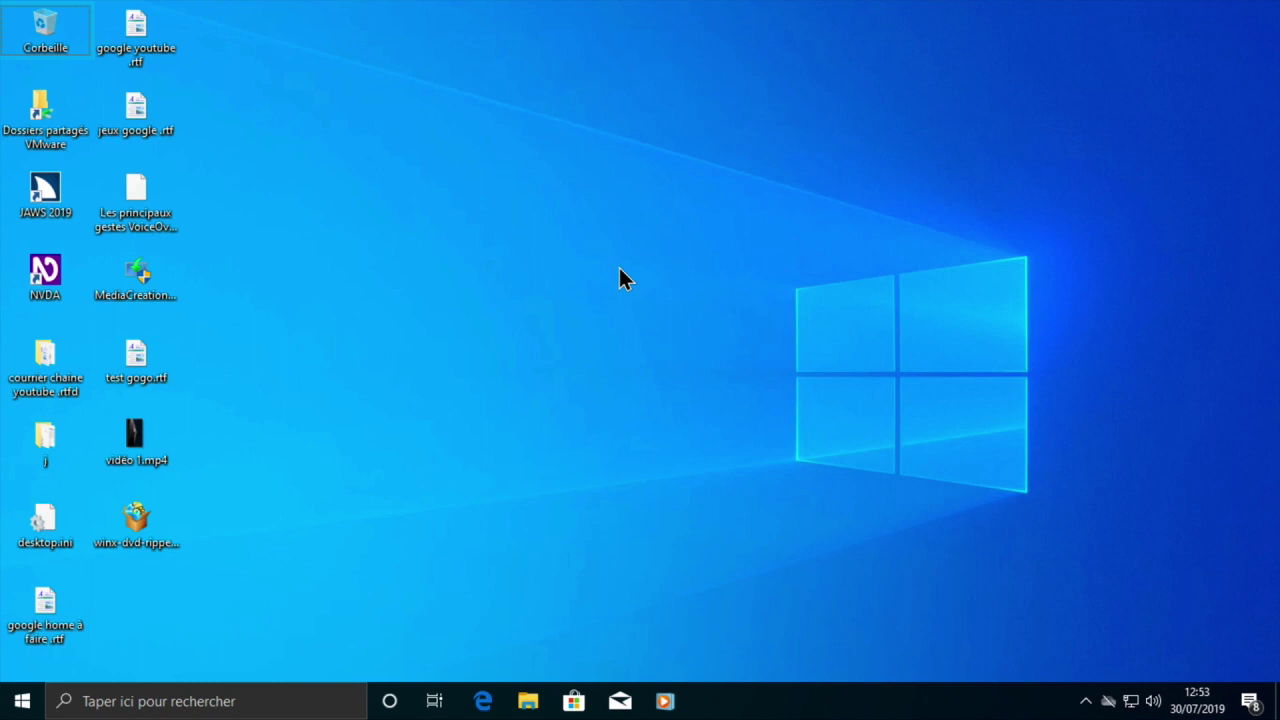
Turn on the Loupe at 300 %, magnify the desktop two levels further, and reduce the zoom to 100 %
key(super+plus)
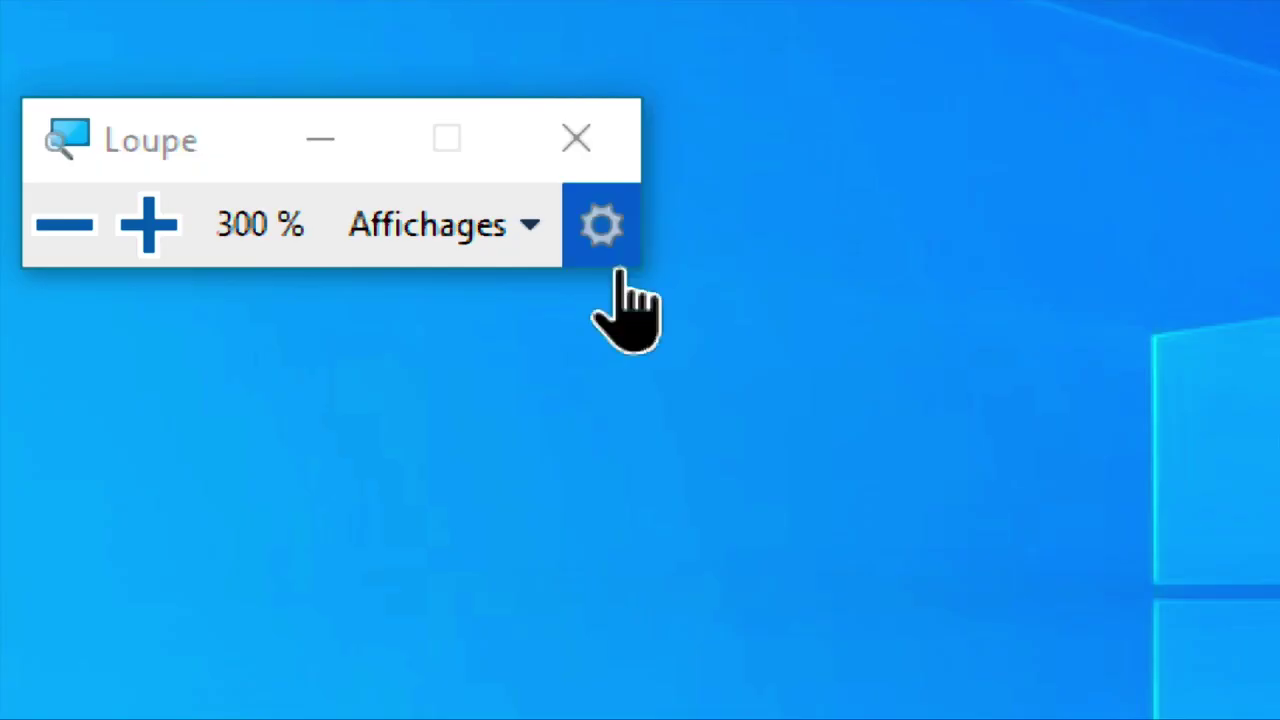
key(super+plus)
key(super+plus)
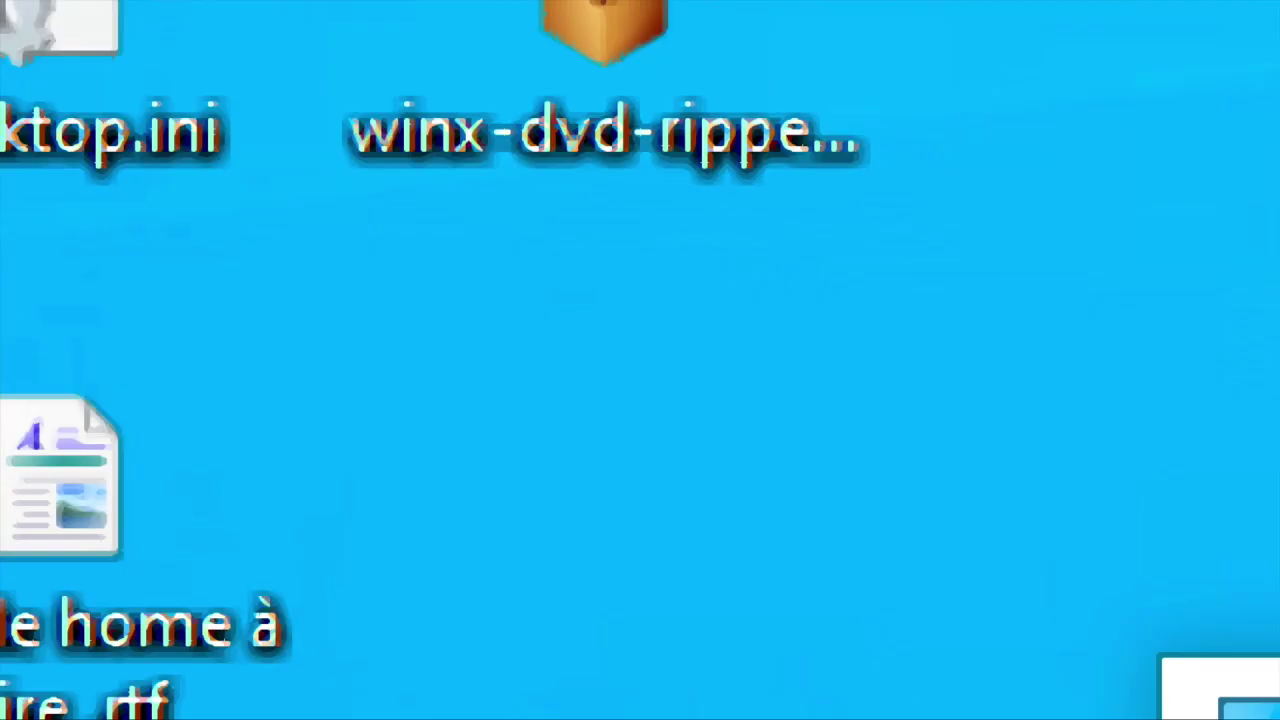
key(super+minus)
key(super+minus)
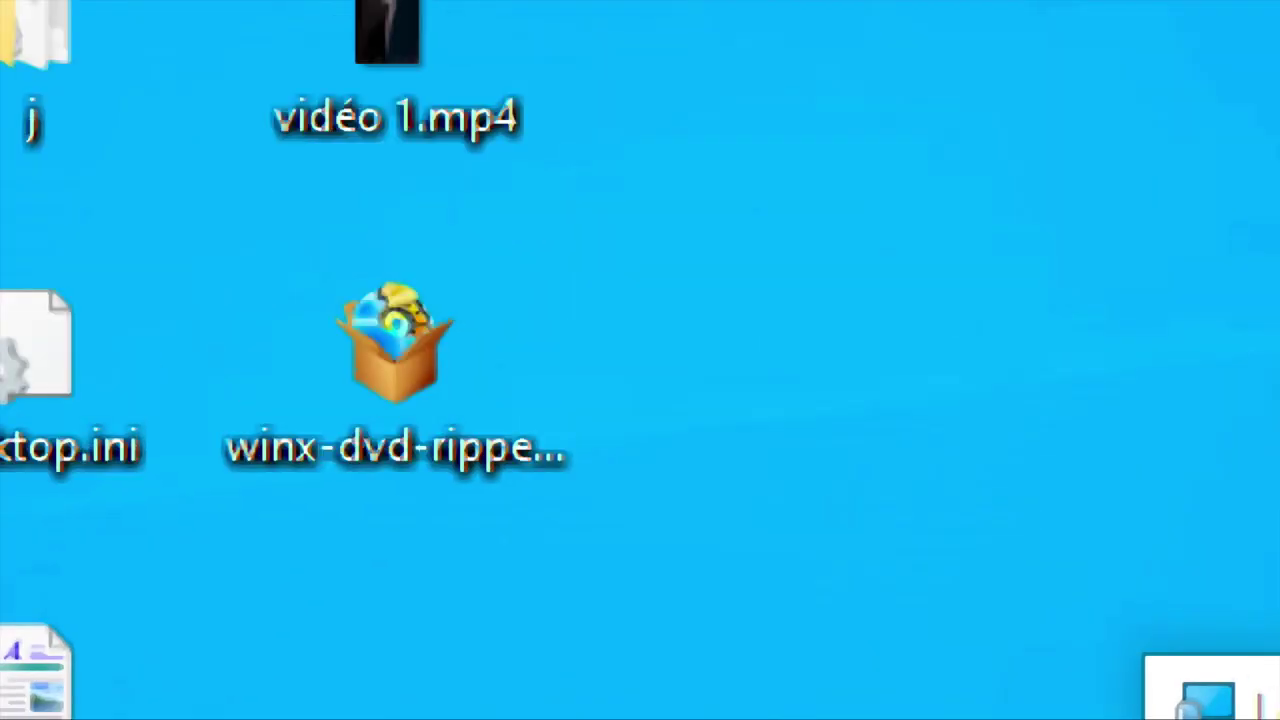
key(super+minus)
key(super+minus)
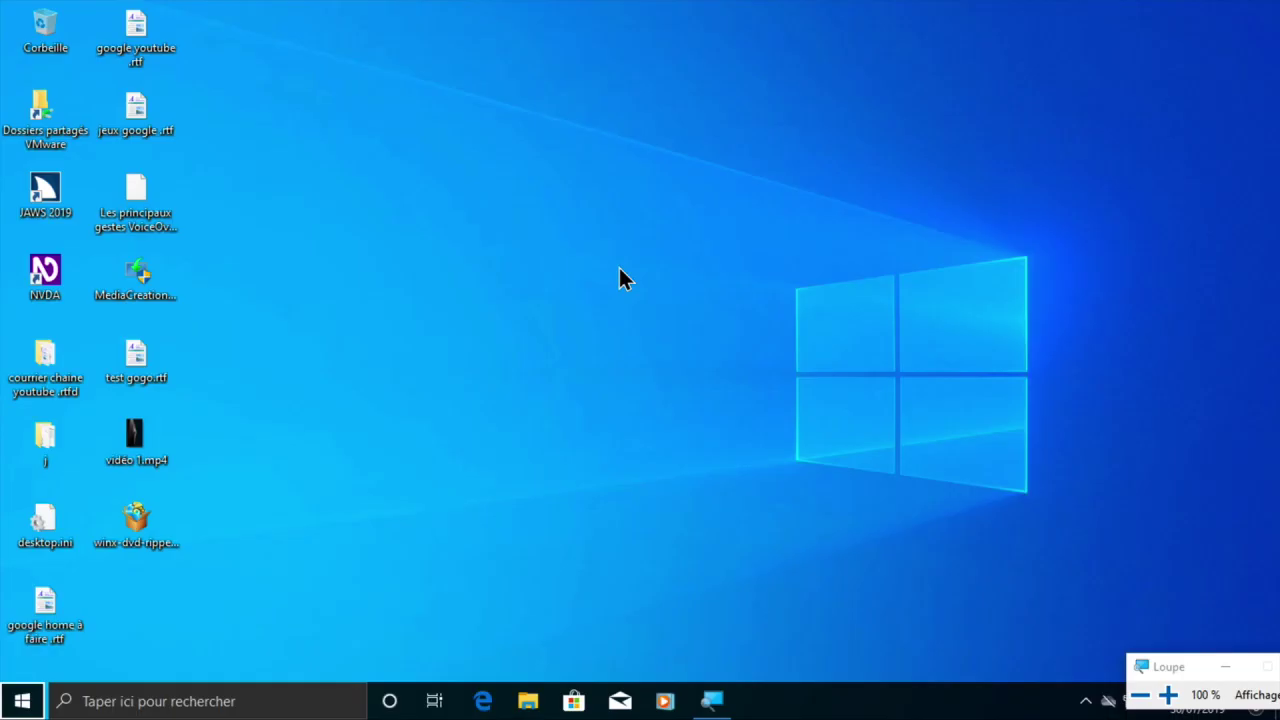
Find and open Bloc-notes with the Windows search, and write "bonjour" in the empty document
key(super)
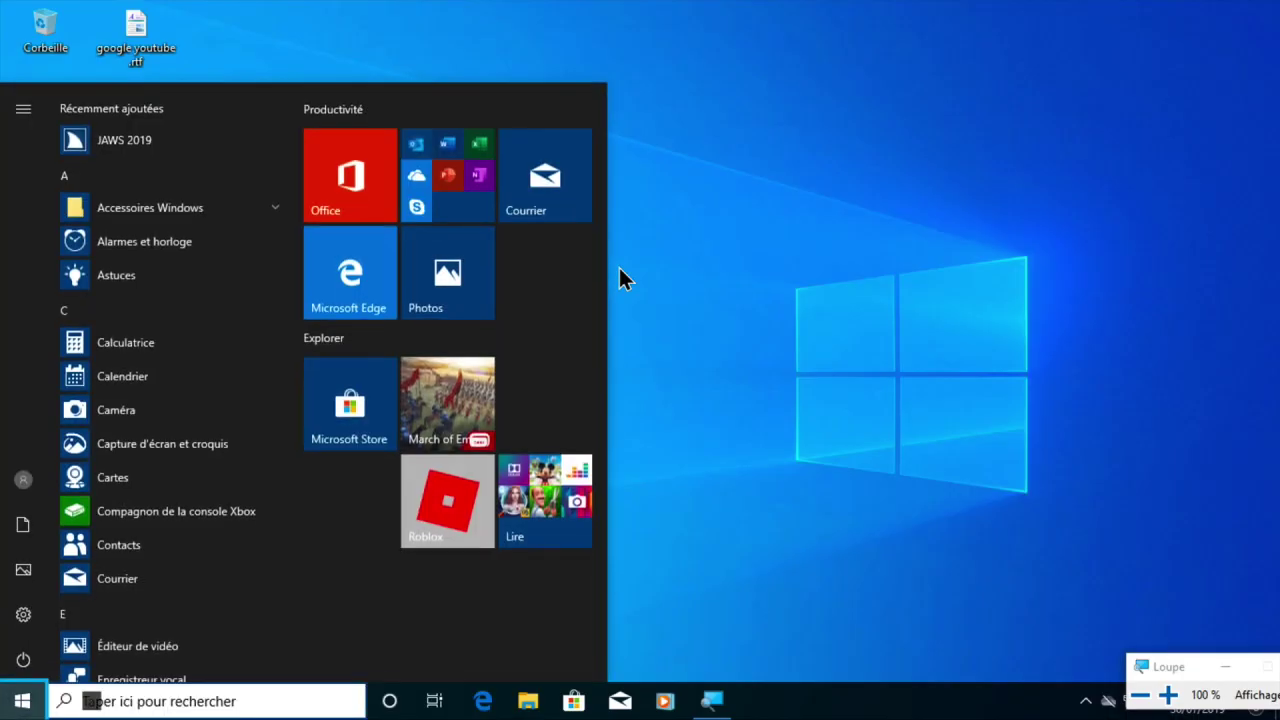
text(blocno)
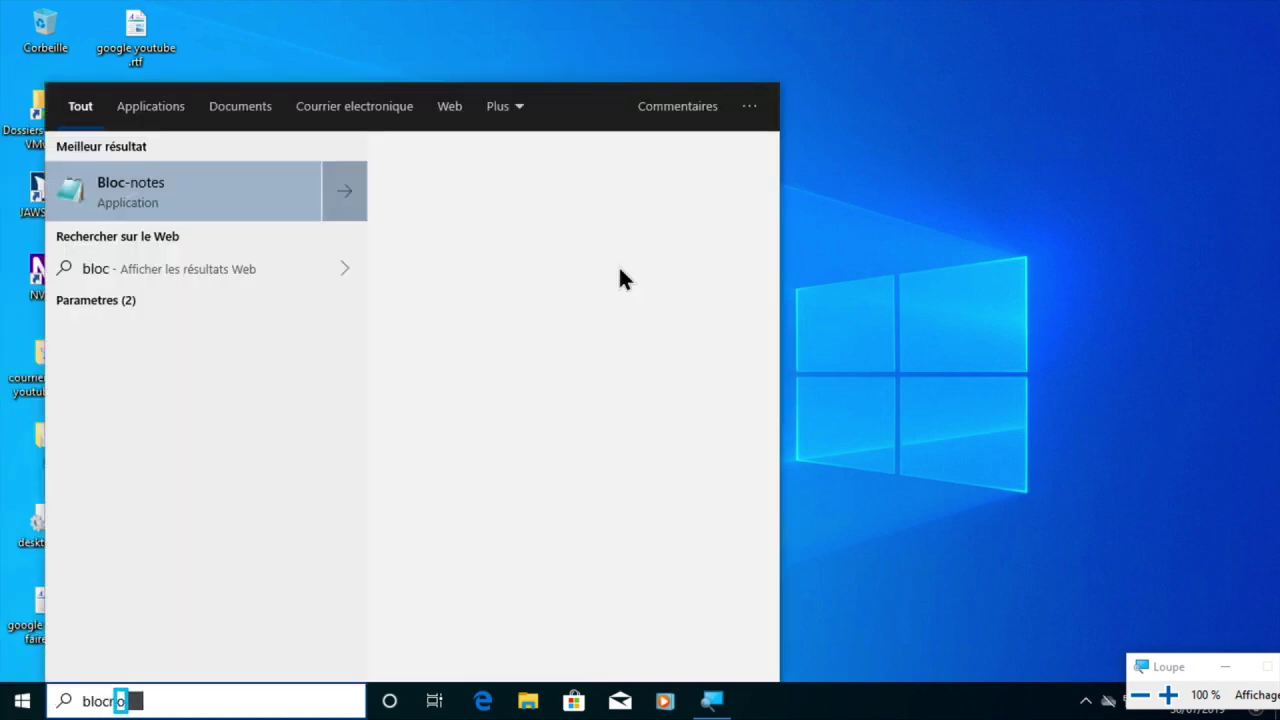
text(te)
key(Return)
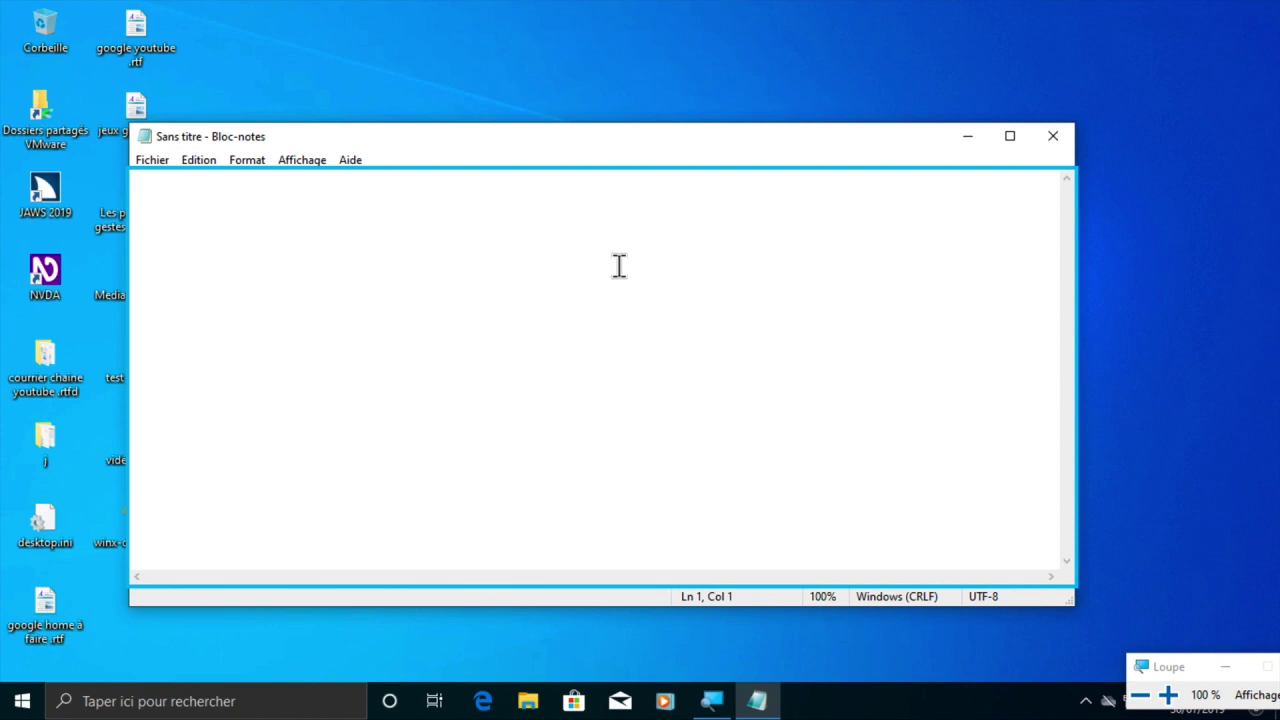
text(bonjour)
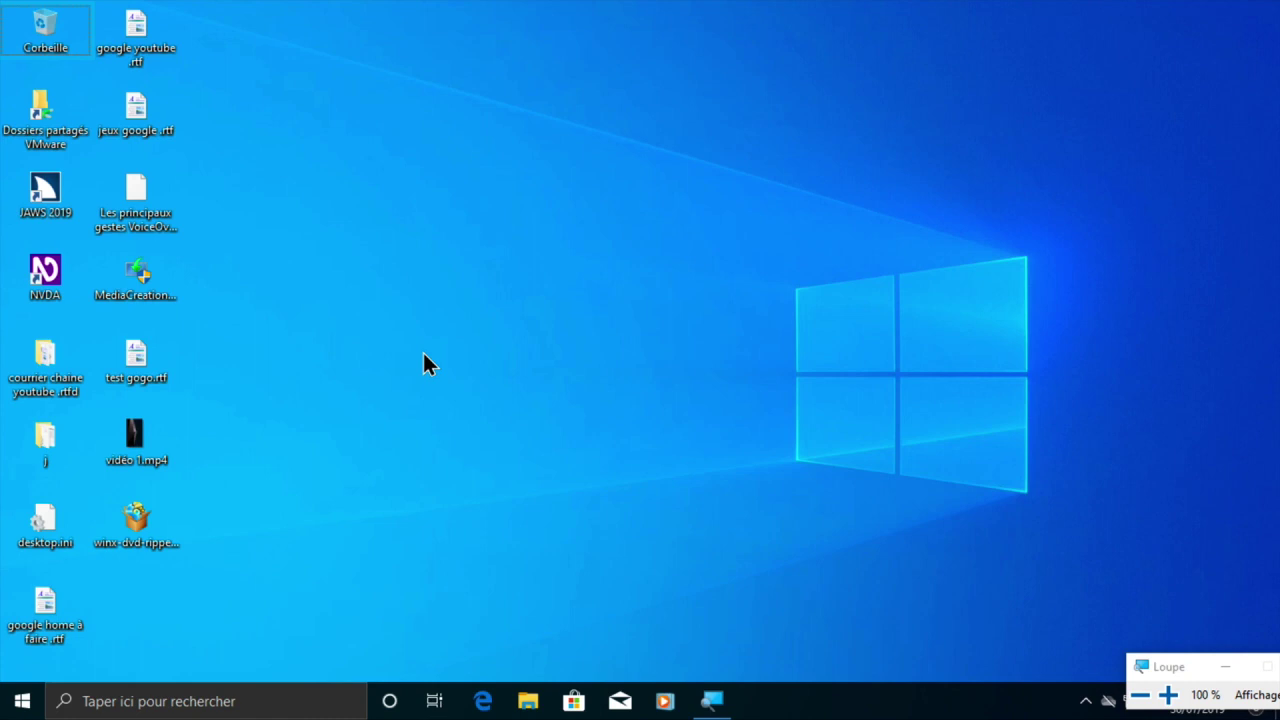
Open the Loupe page of the ergonomics settings and examine the activation, zoom level and zoom increment options
key(super+i)
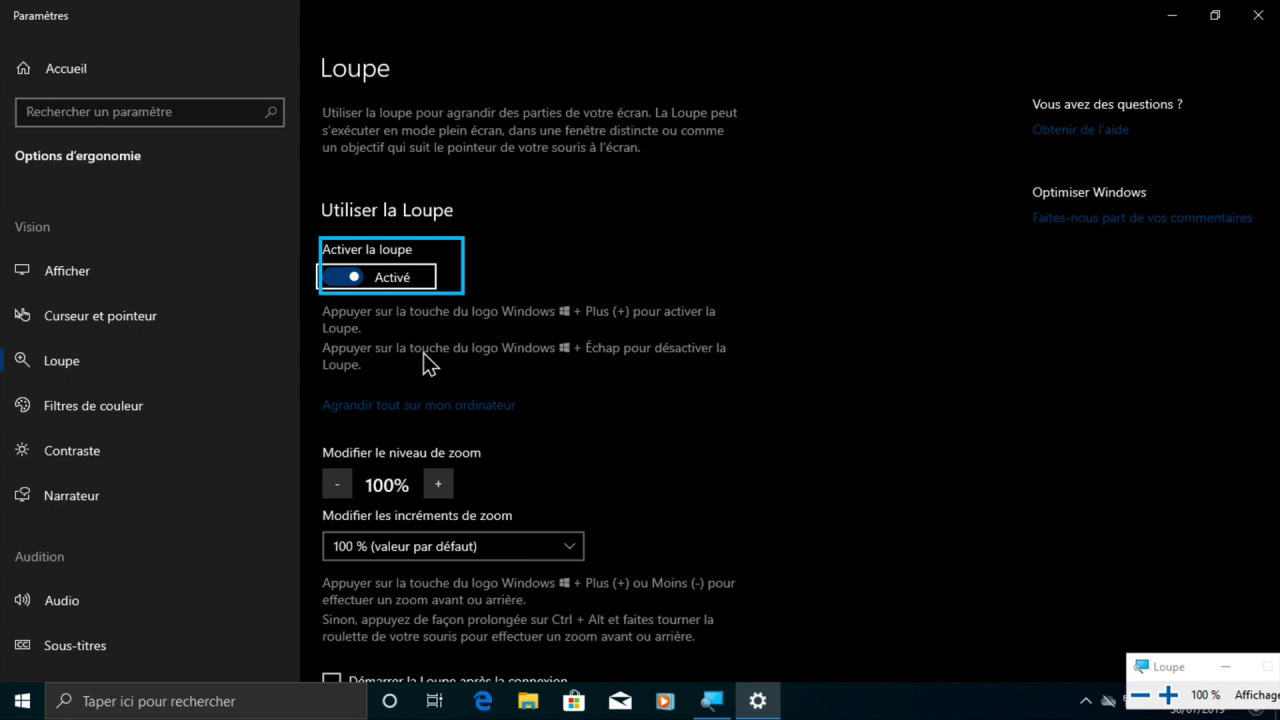
key(Tab)
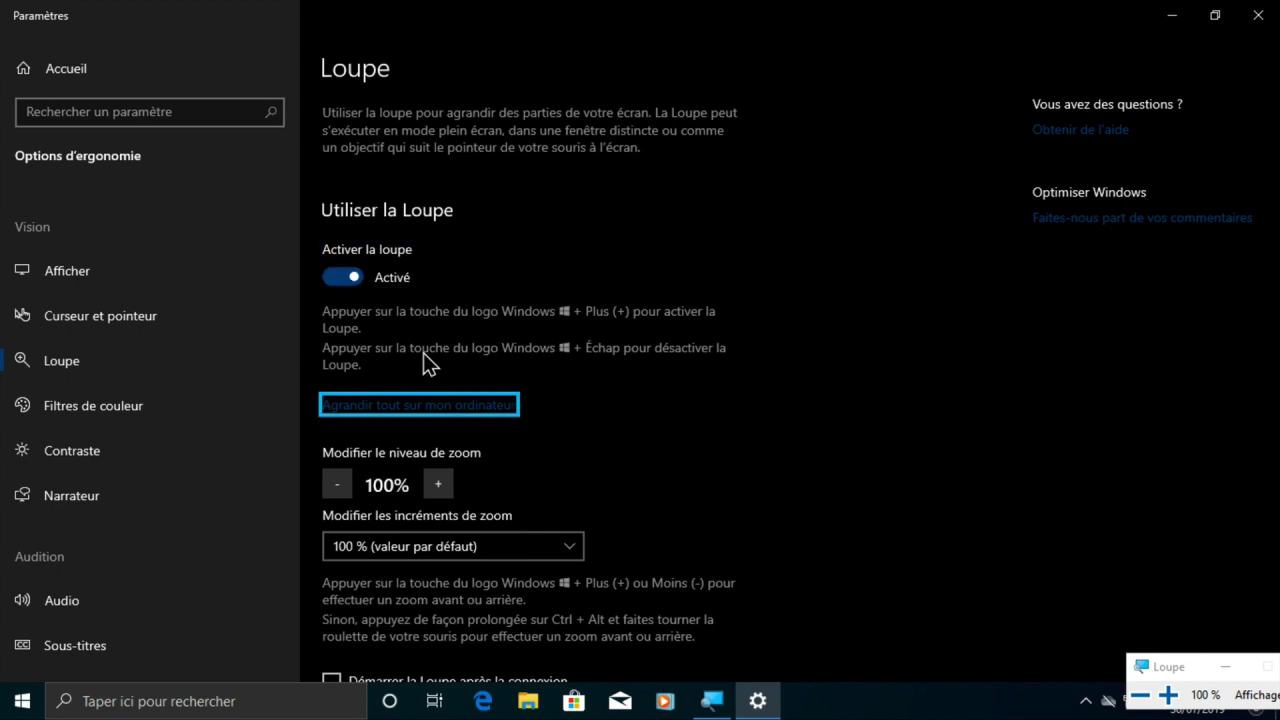
key(Tab)
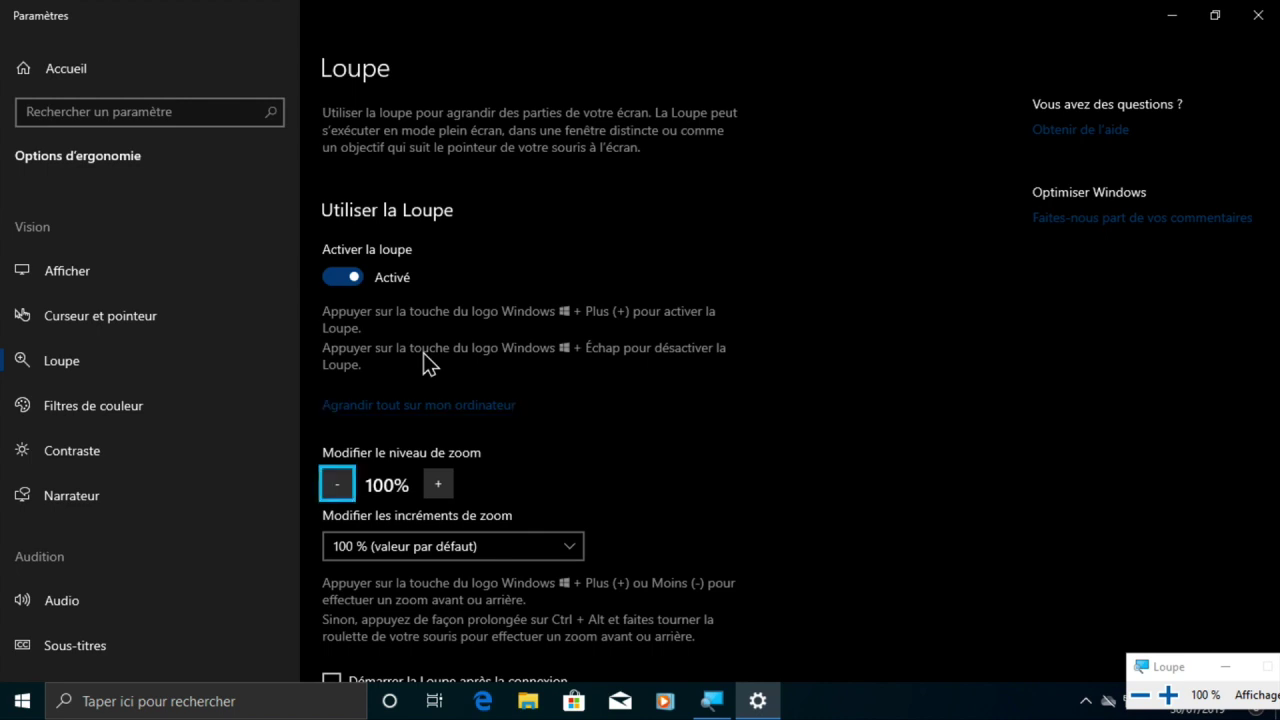
key(Tab)
key(Tab)
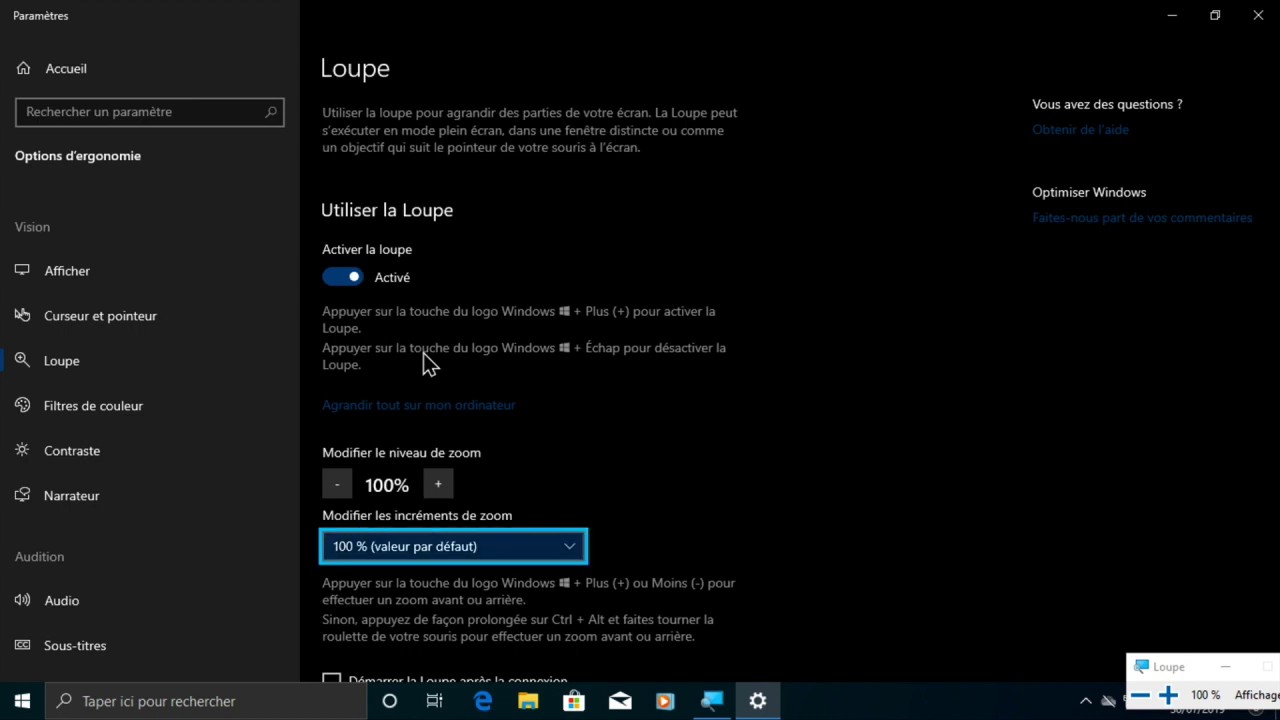
Review the Loupe checkboxes for startup at sign-in, reduction to a floating magnifier, edge smoothing and colour inversion
key(Tab)
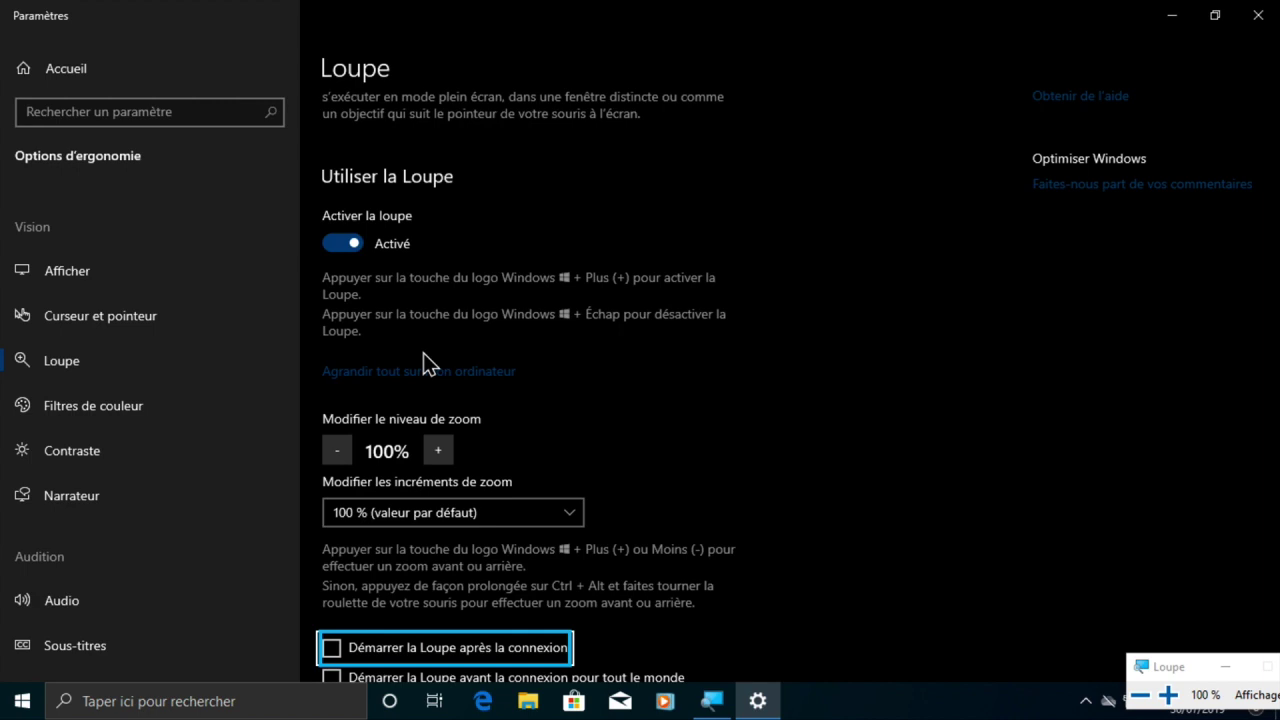
key(Tab)
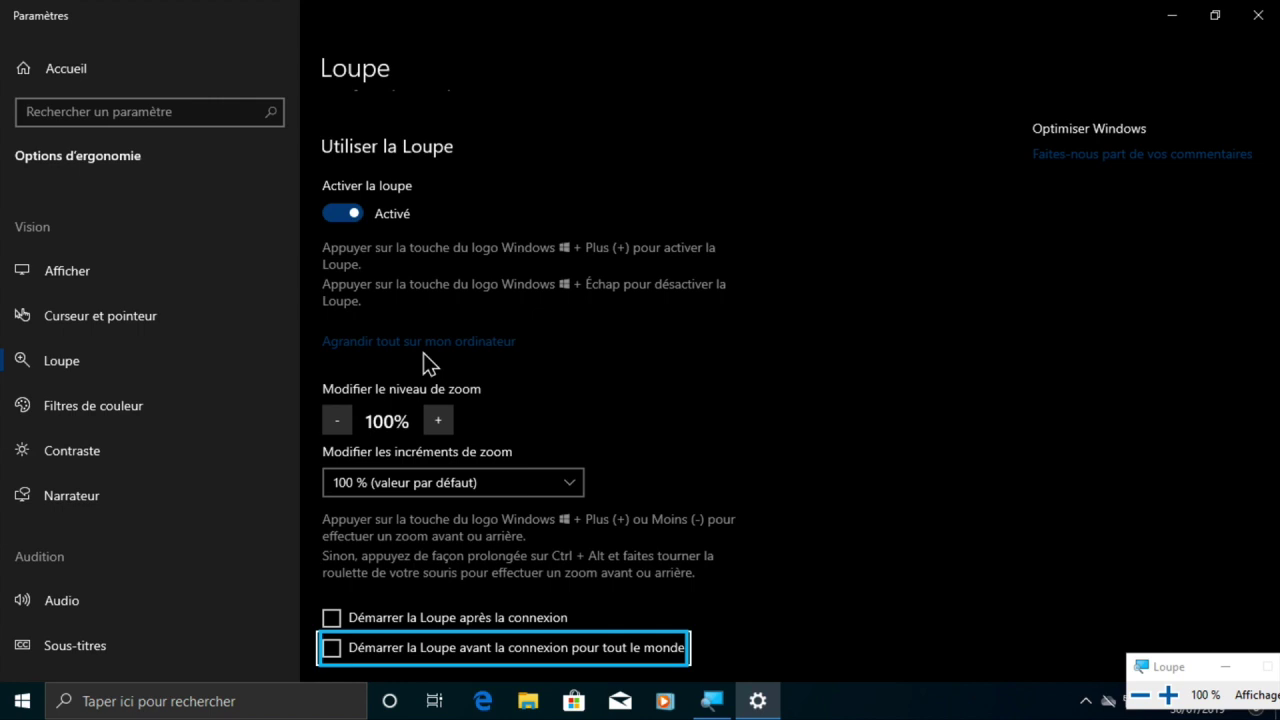
key(Tab)
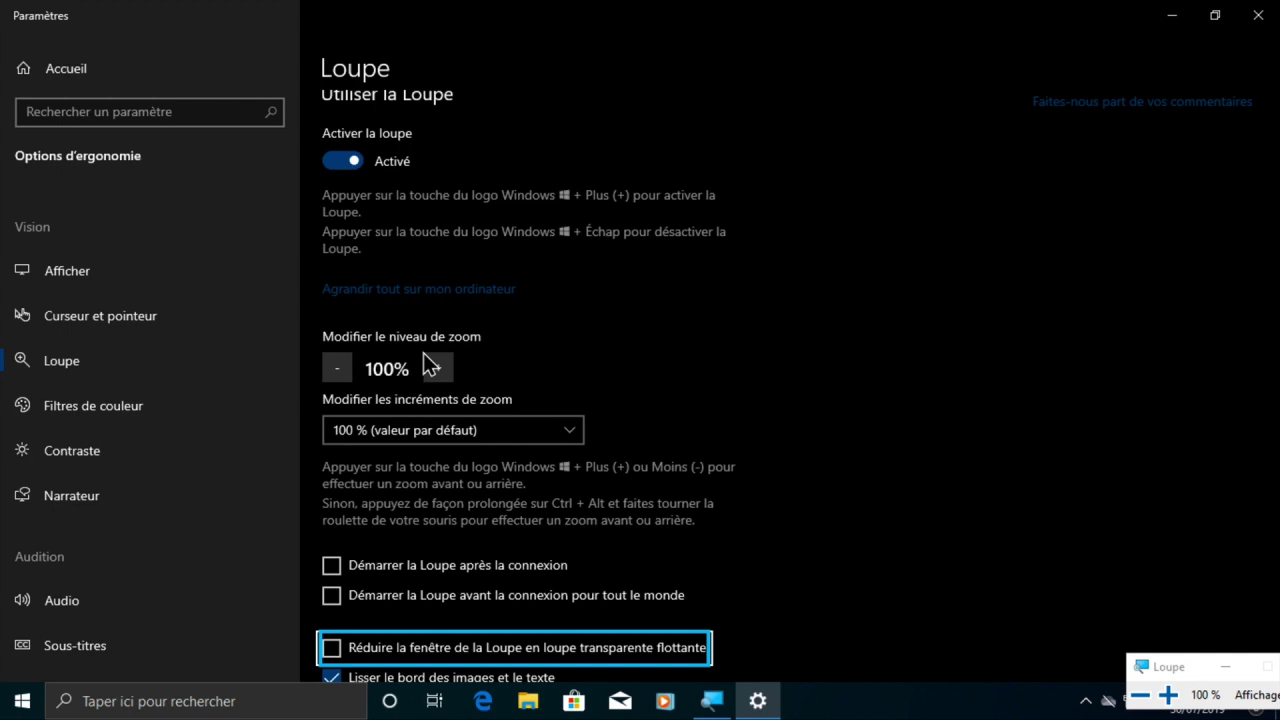
key(Tab)
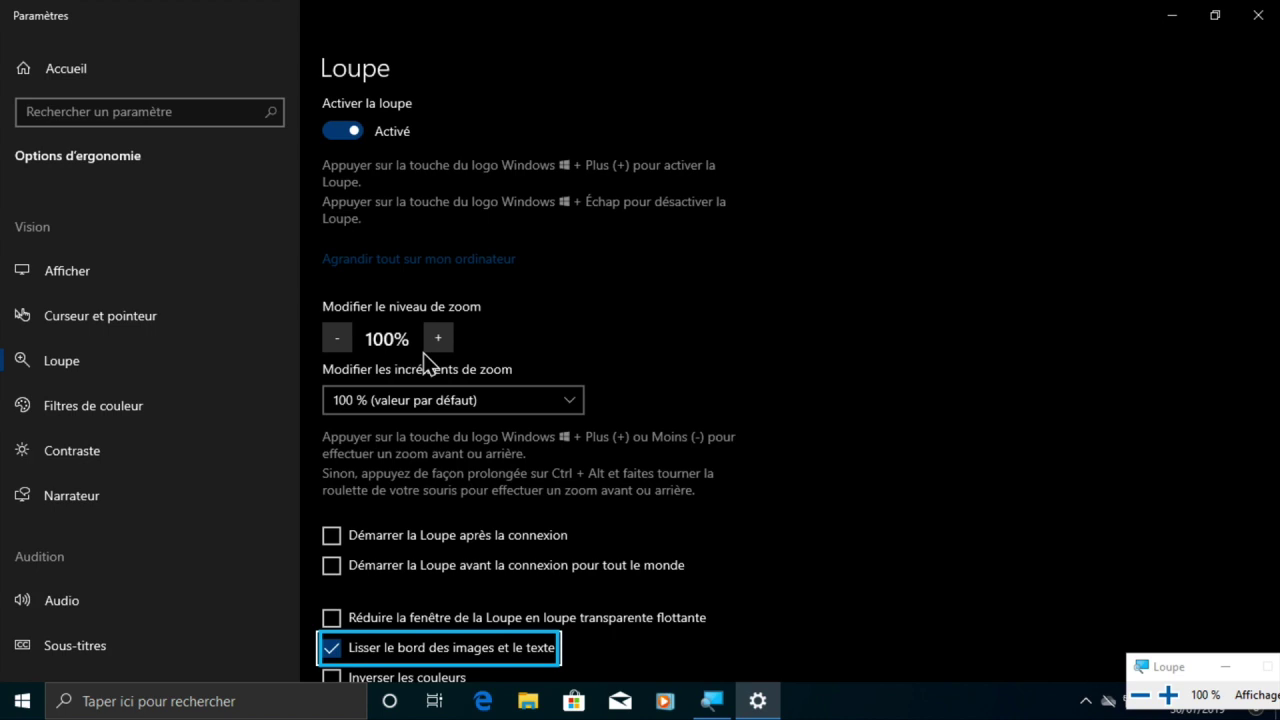
key(Tab)
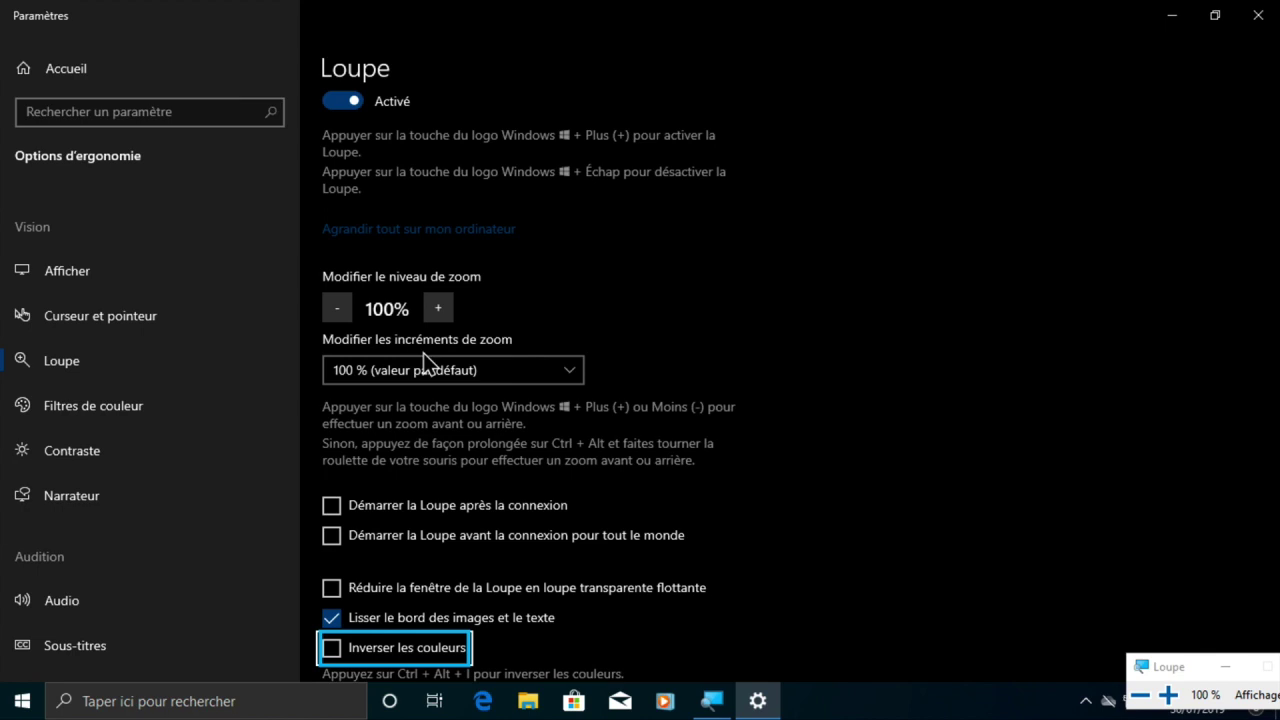
Review the Loupe's display mode and its tracking options for the mouse, keyboard focus, text insertion point and Narrator cursor
key(Tab)
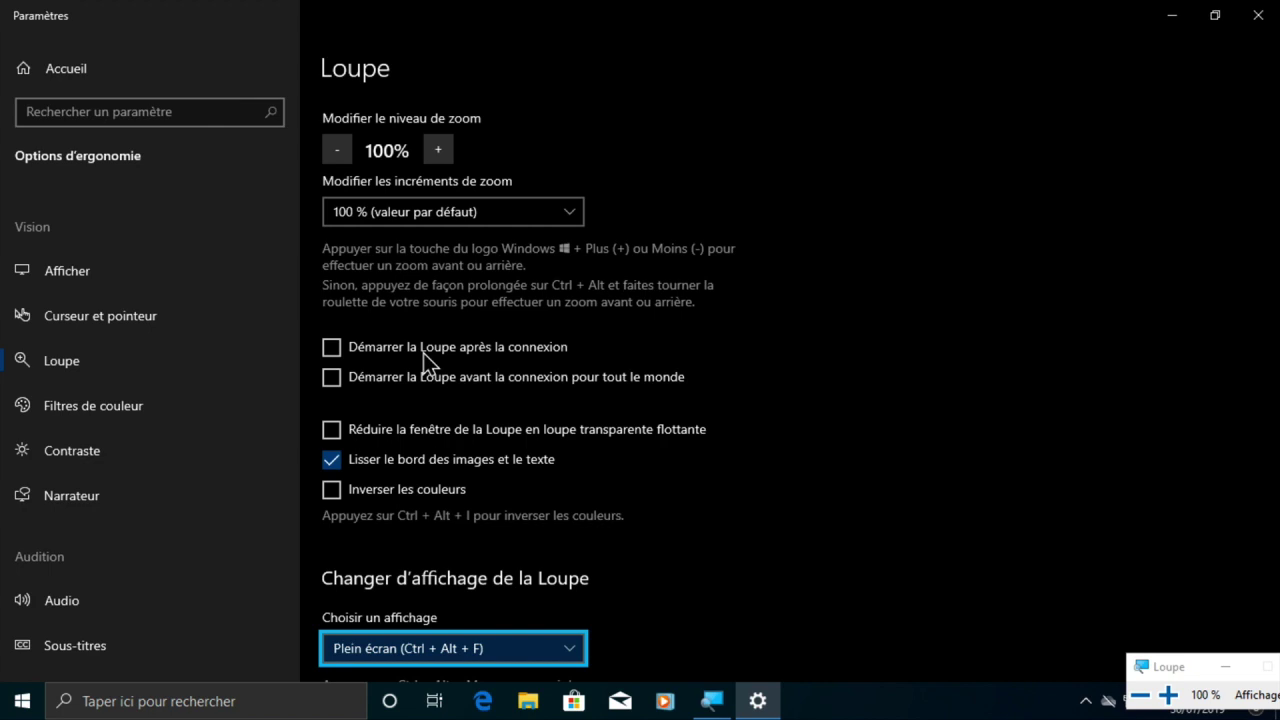
key(Tab)
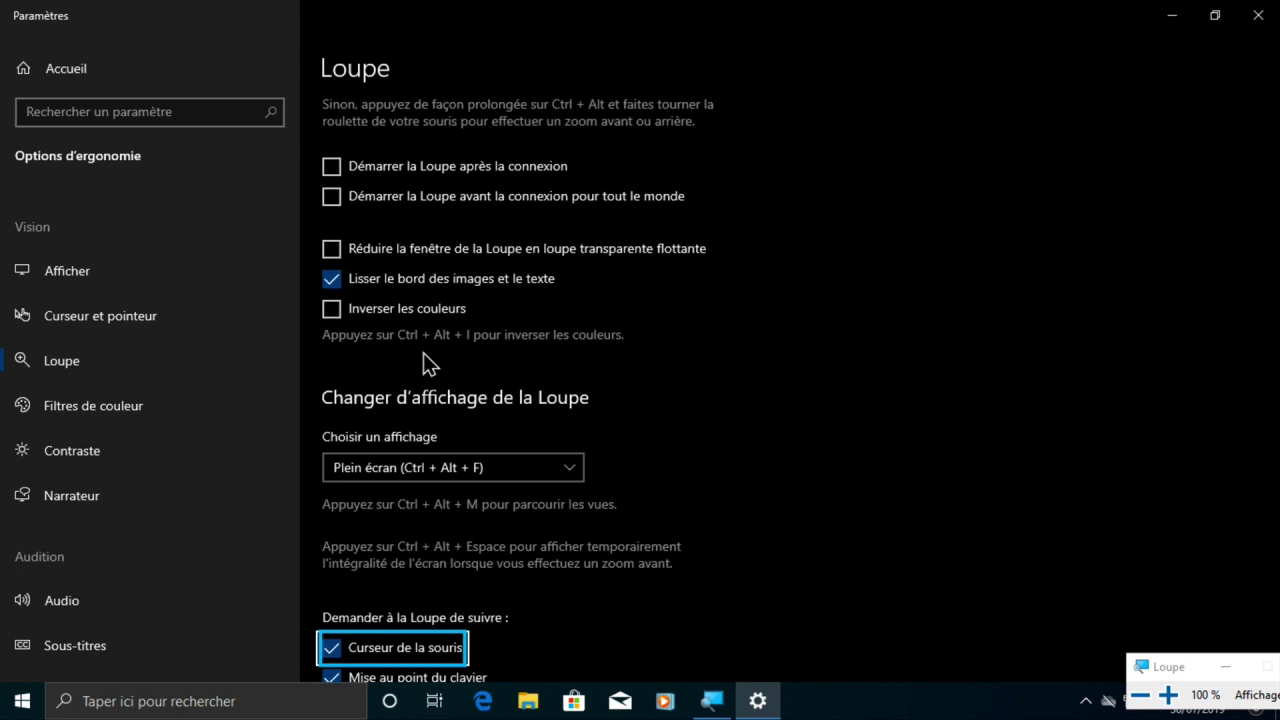
key(Tab)
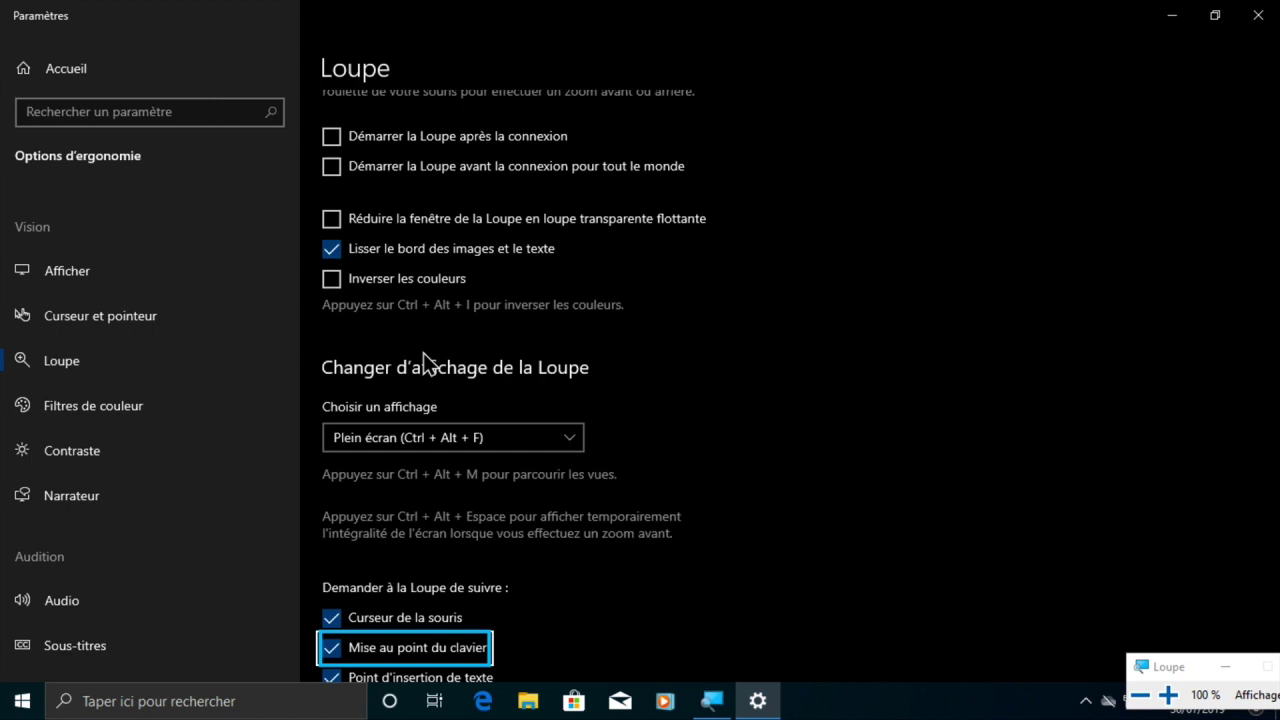
key(Tab)
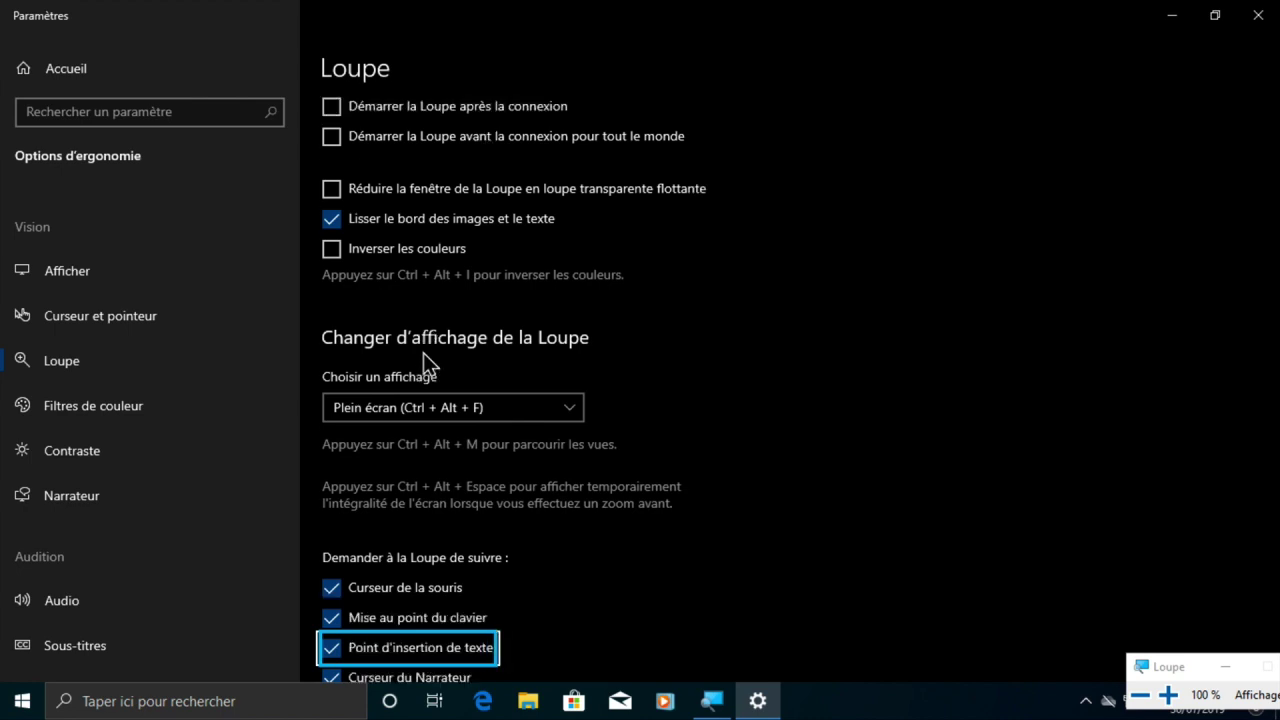
key(Tab)
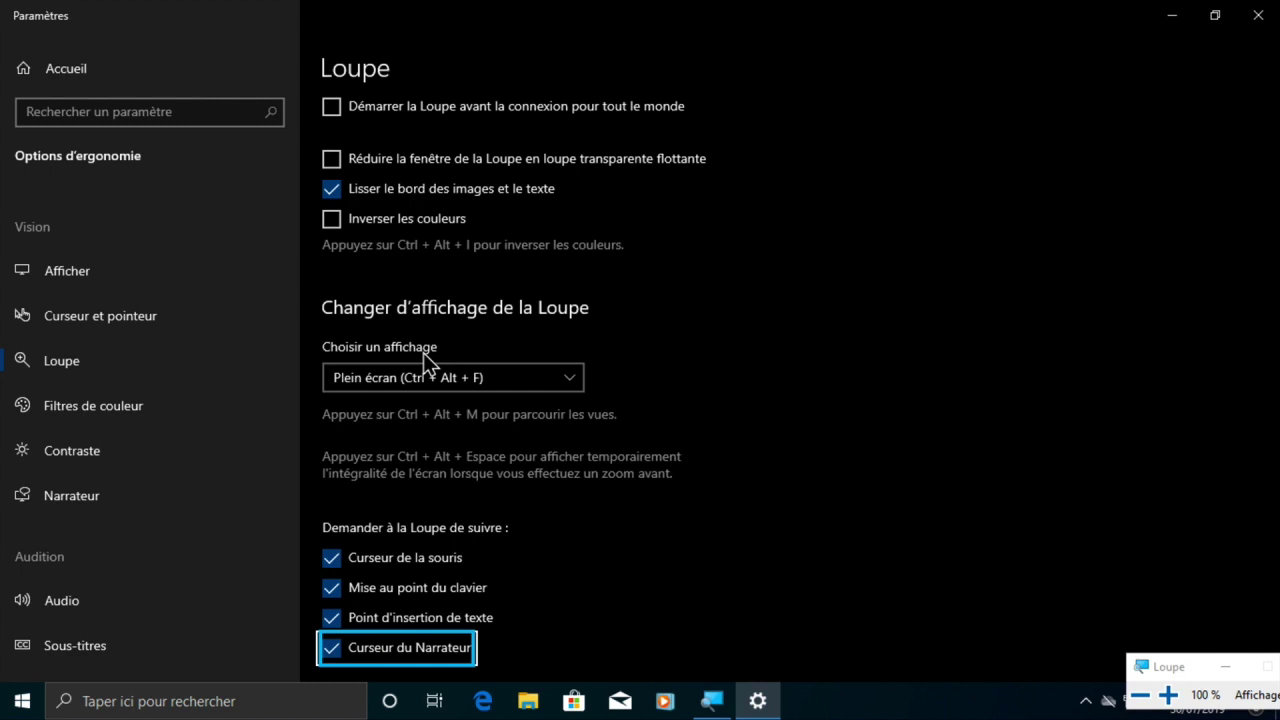
Review the Loupe option for where the mouse cursor is kept, and close the settings to return to the desktop
key(Tab)
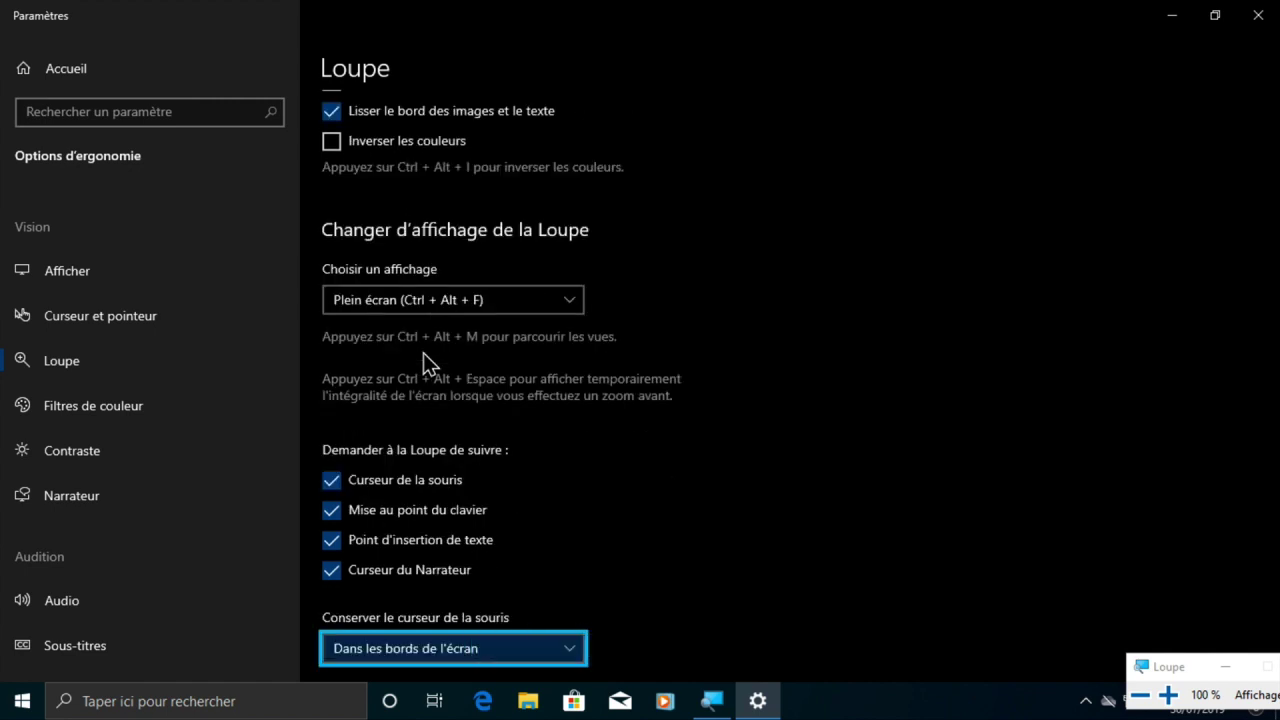
key(alt+F4)
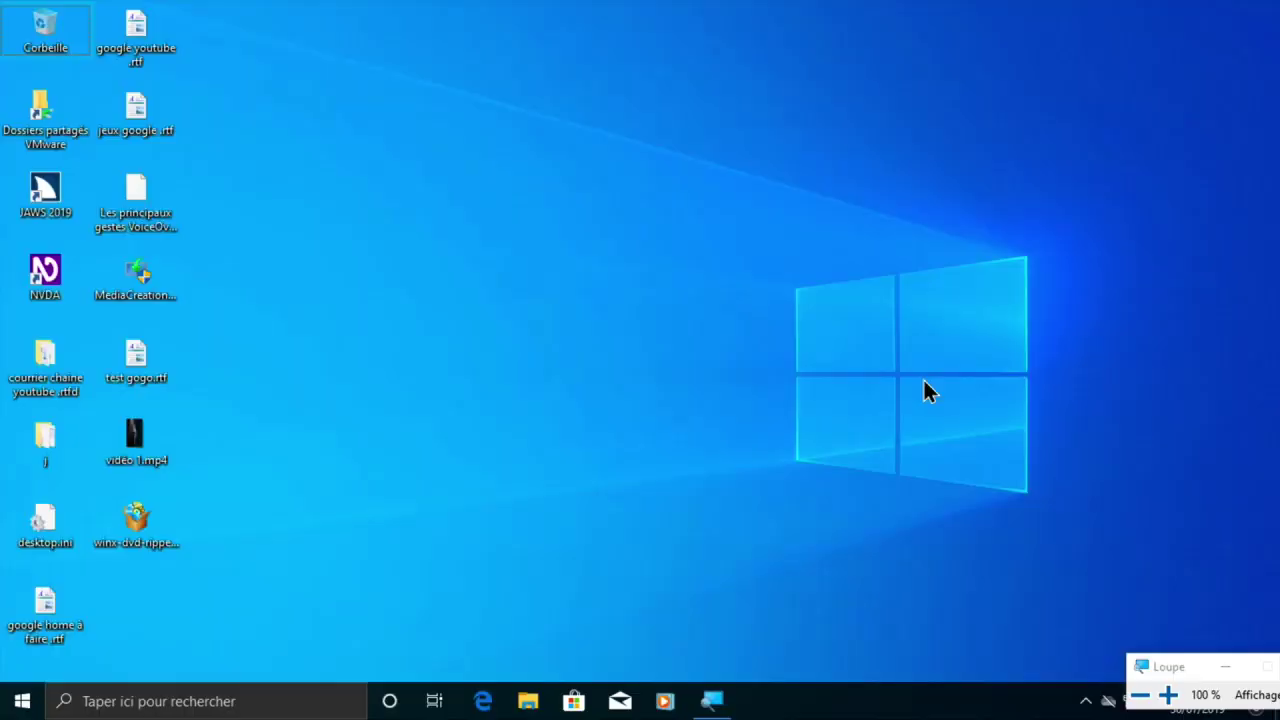
right_click(369, 290)
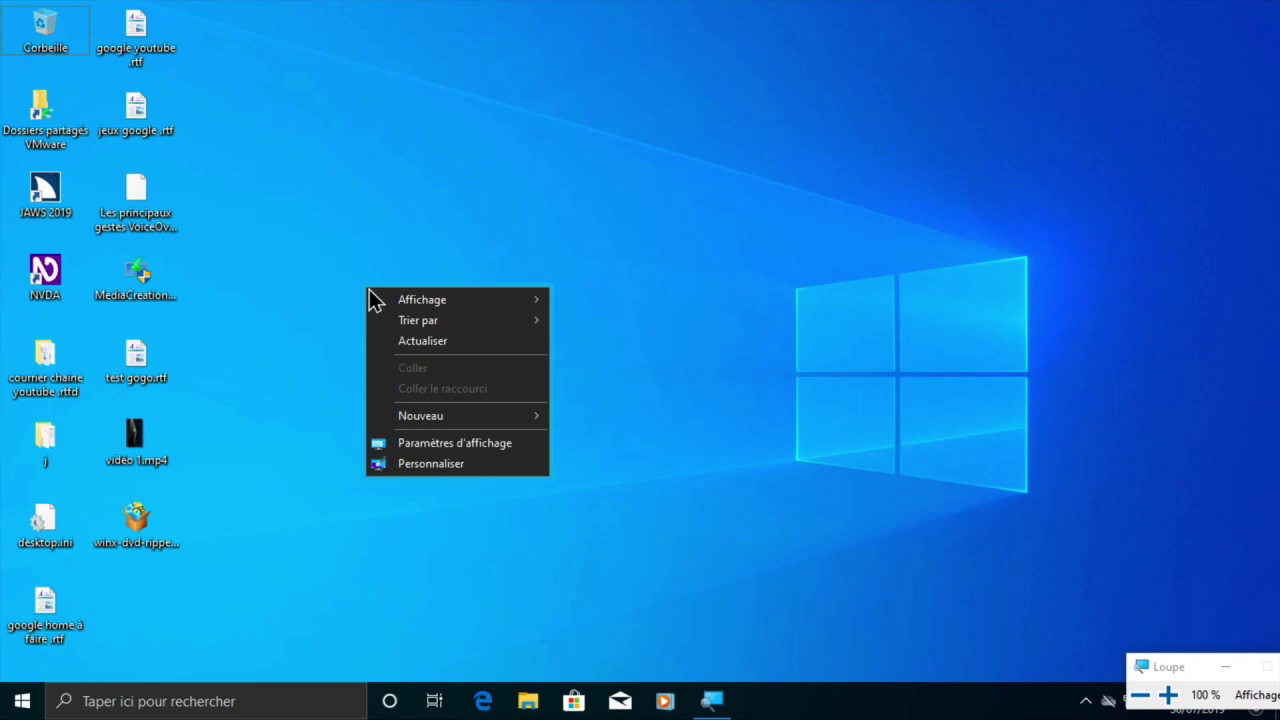
key(Escape)
Magnify the desktop with the Loupe by several zoom increments
key(super+plus)
key(super+plus)
key(super+plus)
key(super+plus)
key(super+plus)
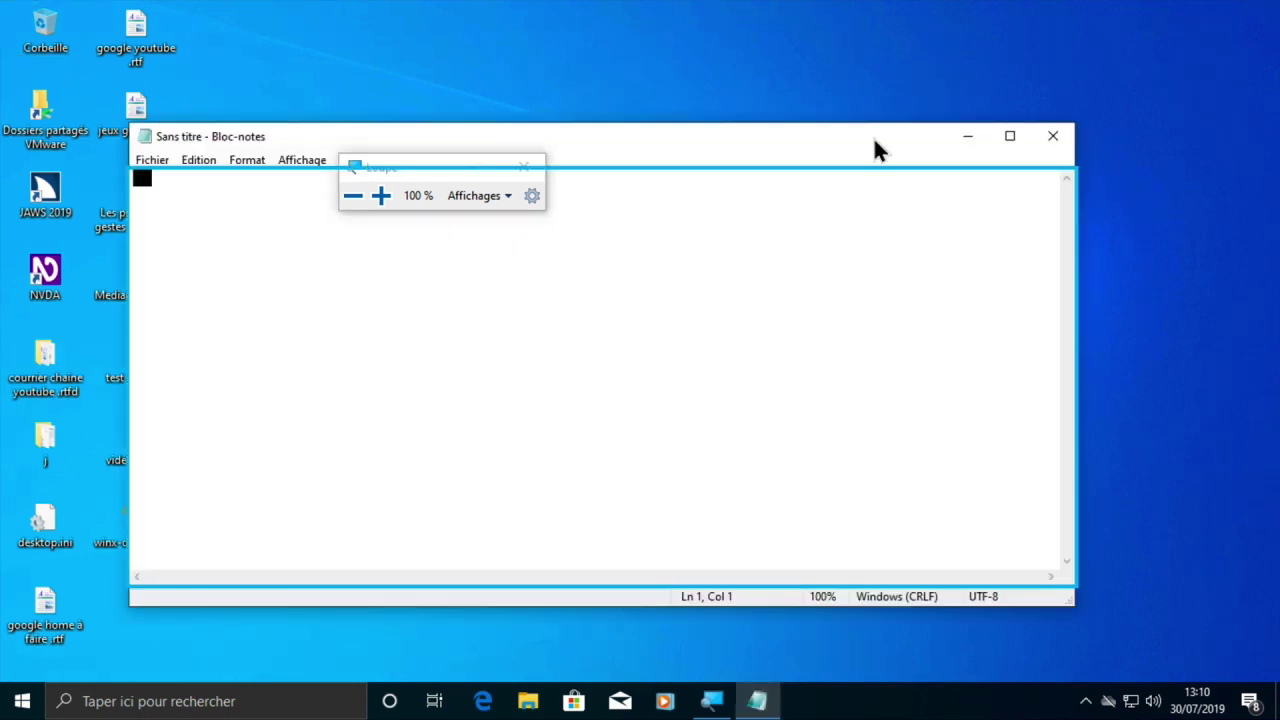
Toggle the Loupe's colour inversion on and off repeatedly over the empty Bloc-notes window, ending with normal colours
key(ctrl+alt+i)
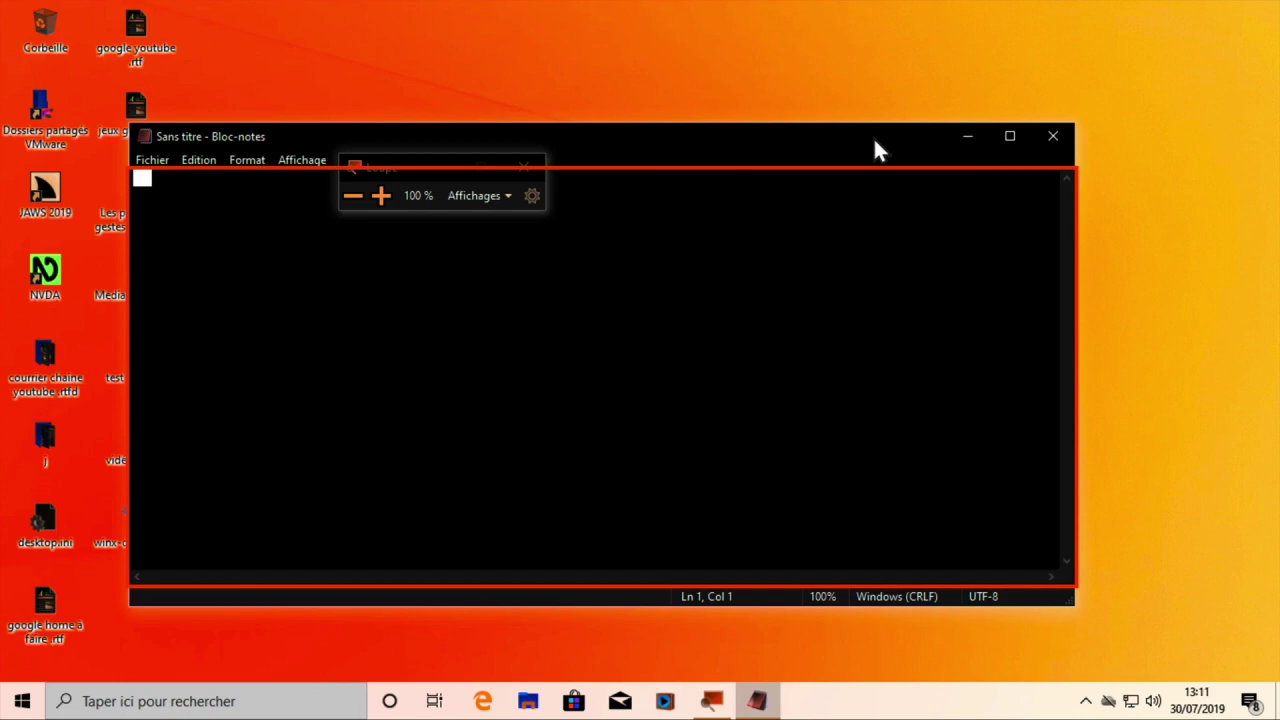
key(ctrl+alt+i)
key(ctrl+alt+i)
key(ctrl+alt+i)
key(ctrl+alt+i)
key(ctrl+alt+i)
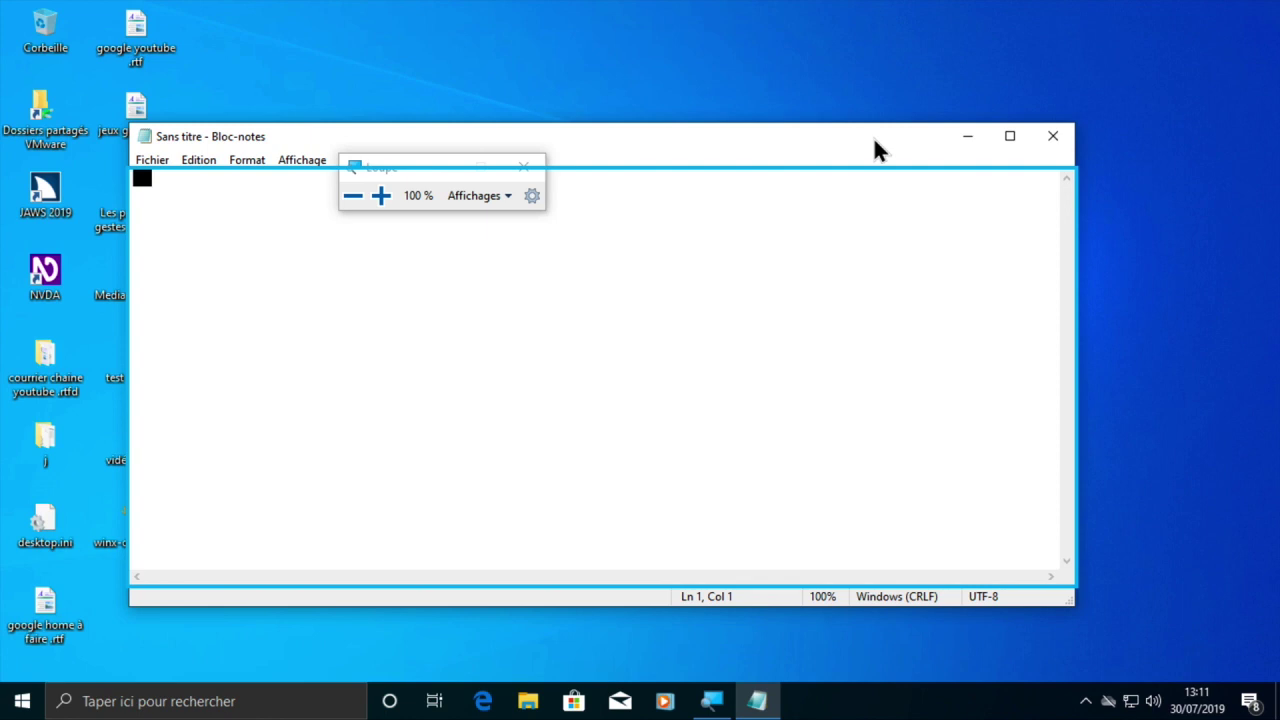
Raise the Loupe's zoom level to 400 % in full-screen view
key(super+plus)
key(super+plus)
key(super+plus)
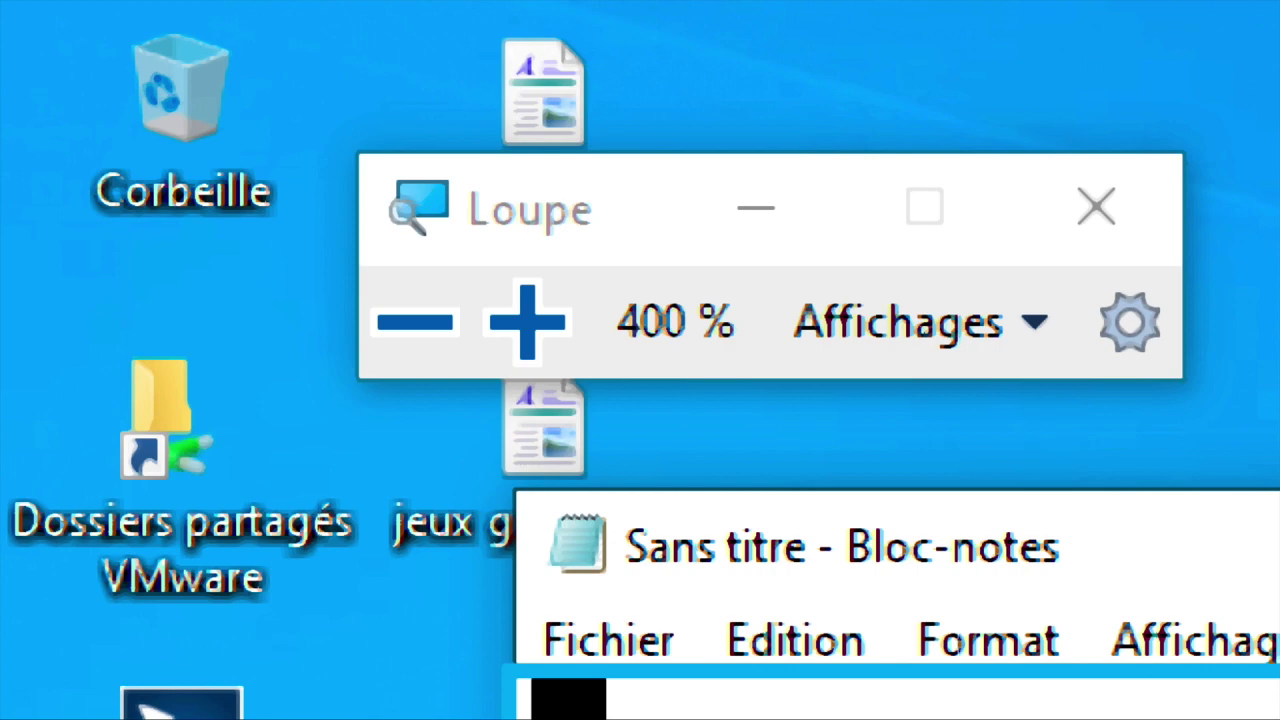
key(alt)
key(alt)
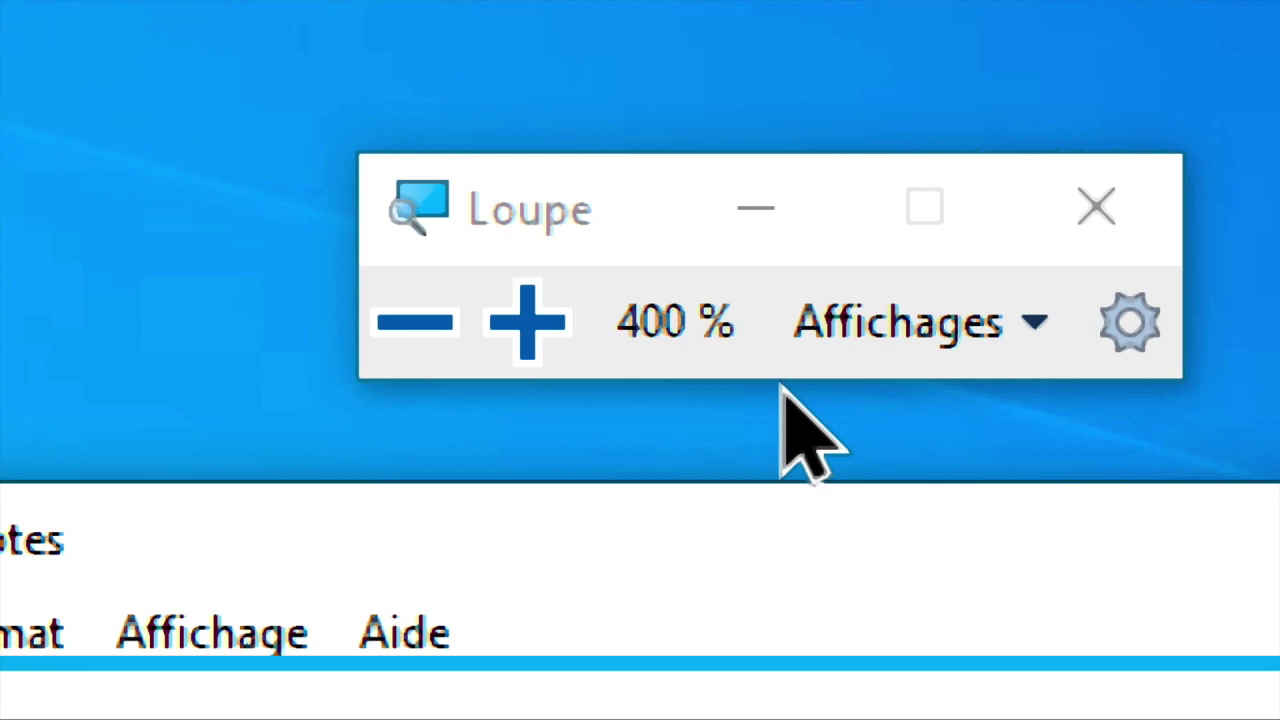
Switch the Loupe to lens view, try the docked view, and return to lens view
key(ctrl+alt+l)
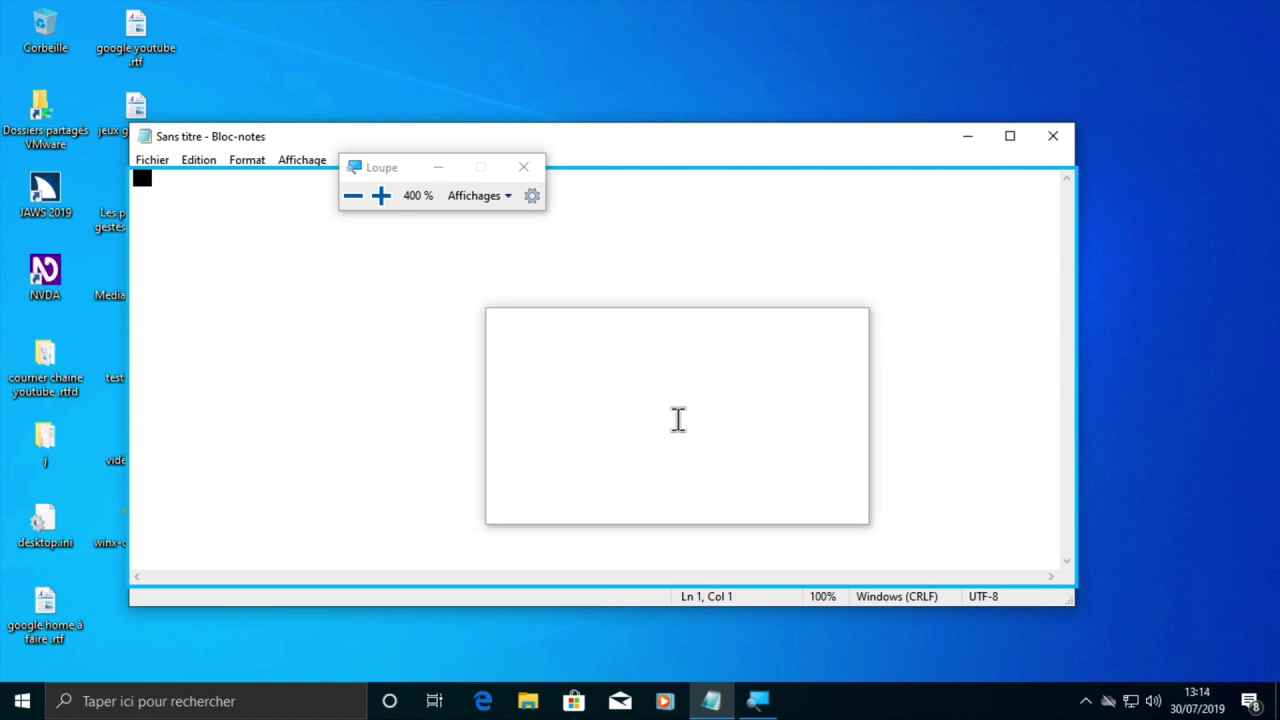
key(ctrl+alt+d)
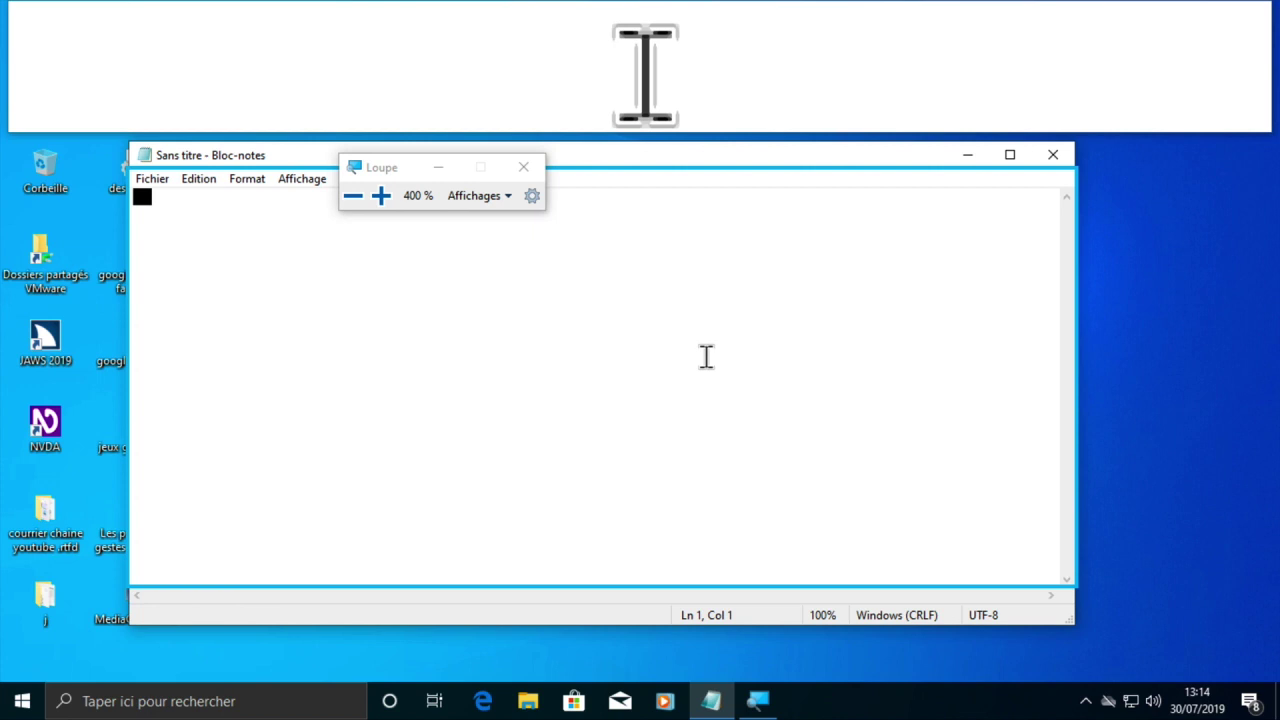
key(ctrl+alt+l)
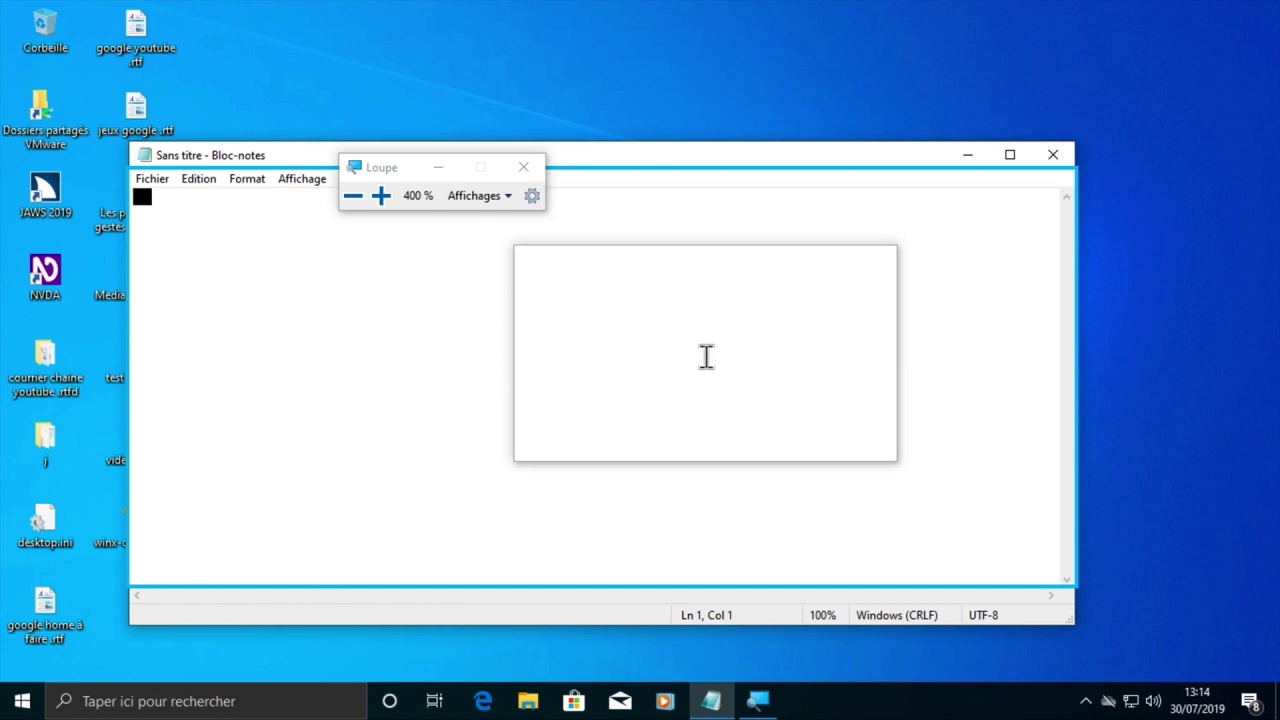
key(ctrl+alt+i)
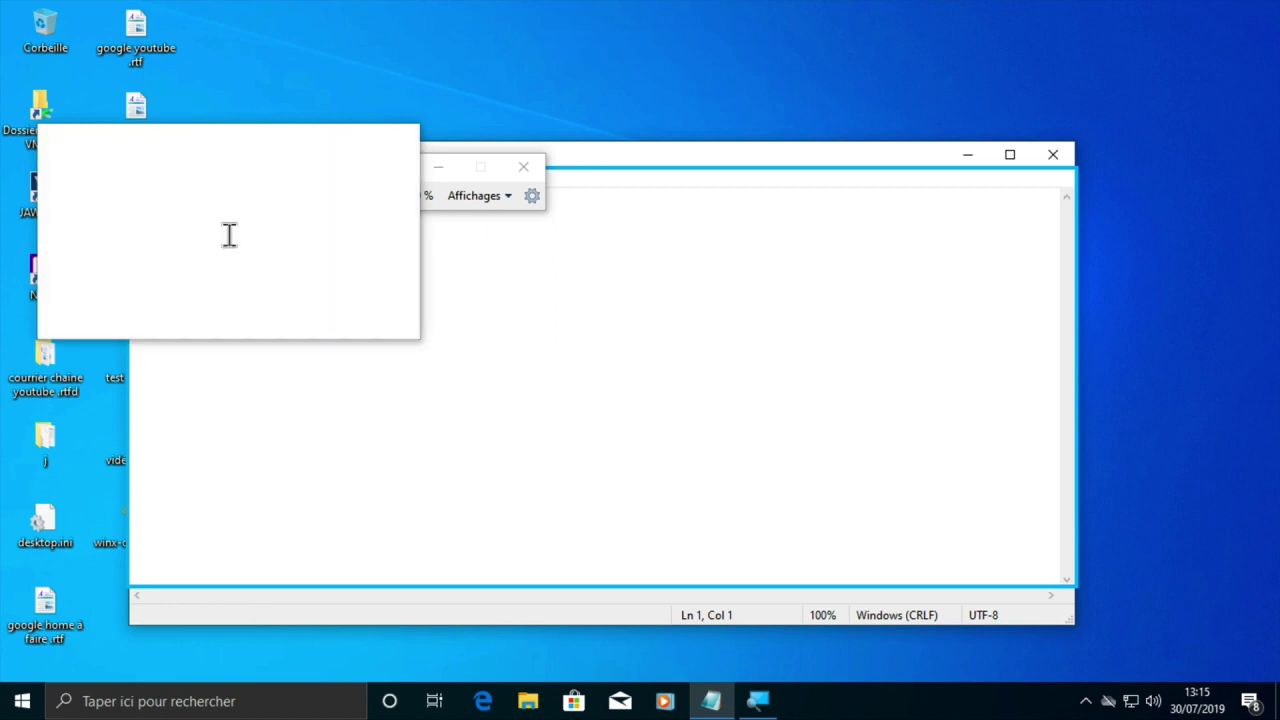
Cycle the Loupe through its full-screen, lens and docked views, finishing in lens view
key(ctrl+alt+f)
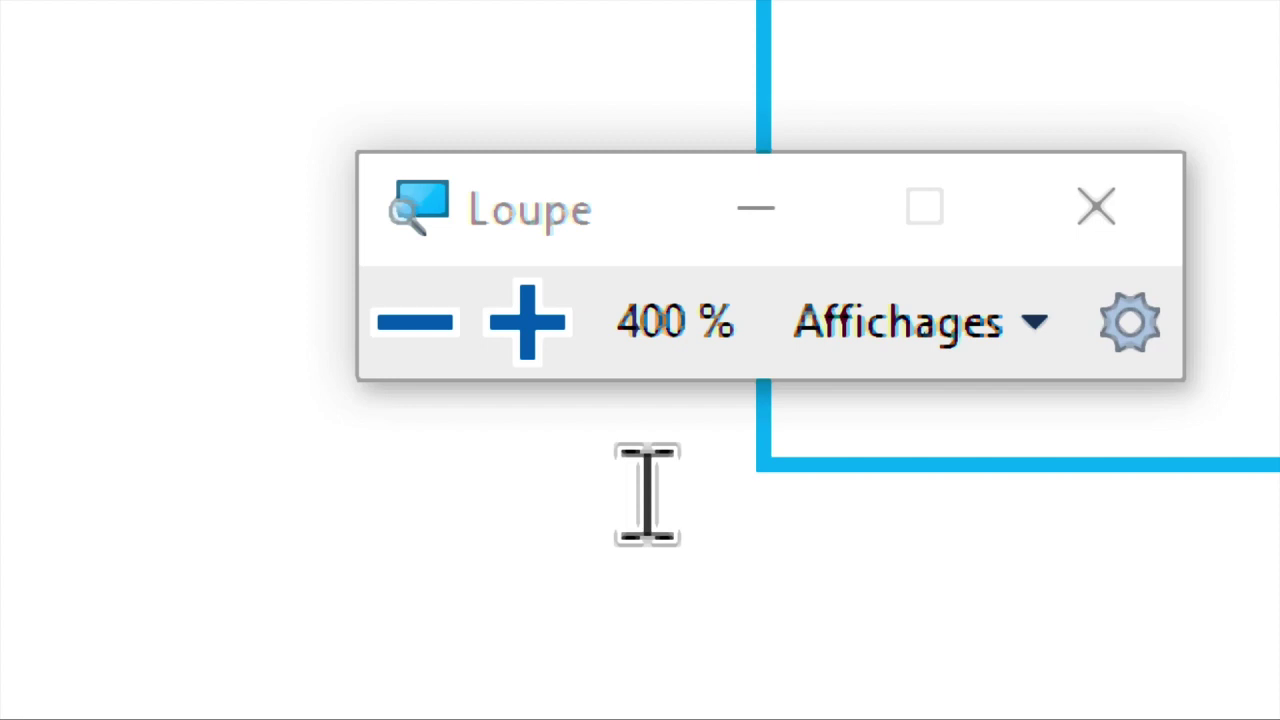
key(ctrl+alt+l)
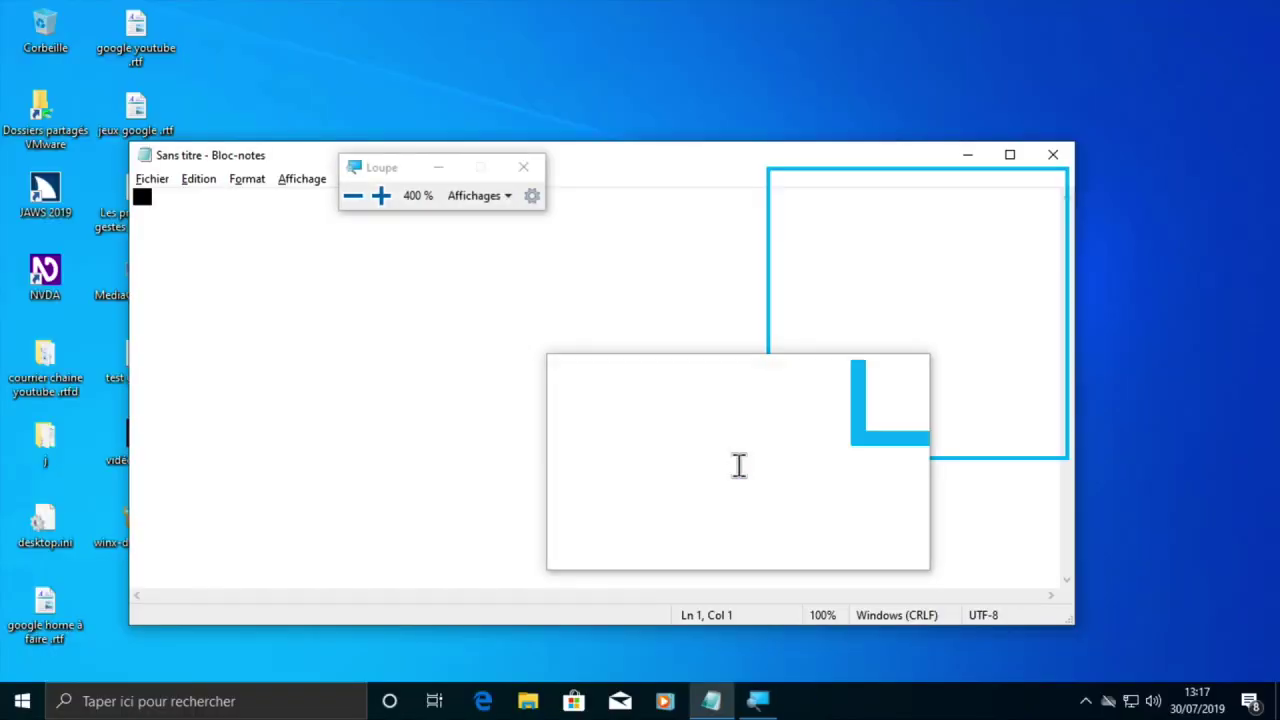
key(ctrl+alt+d)
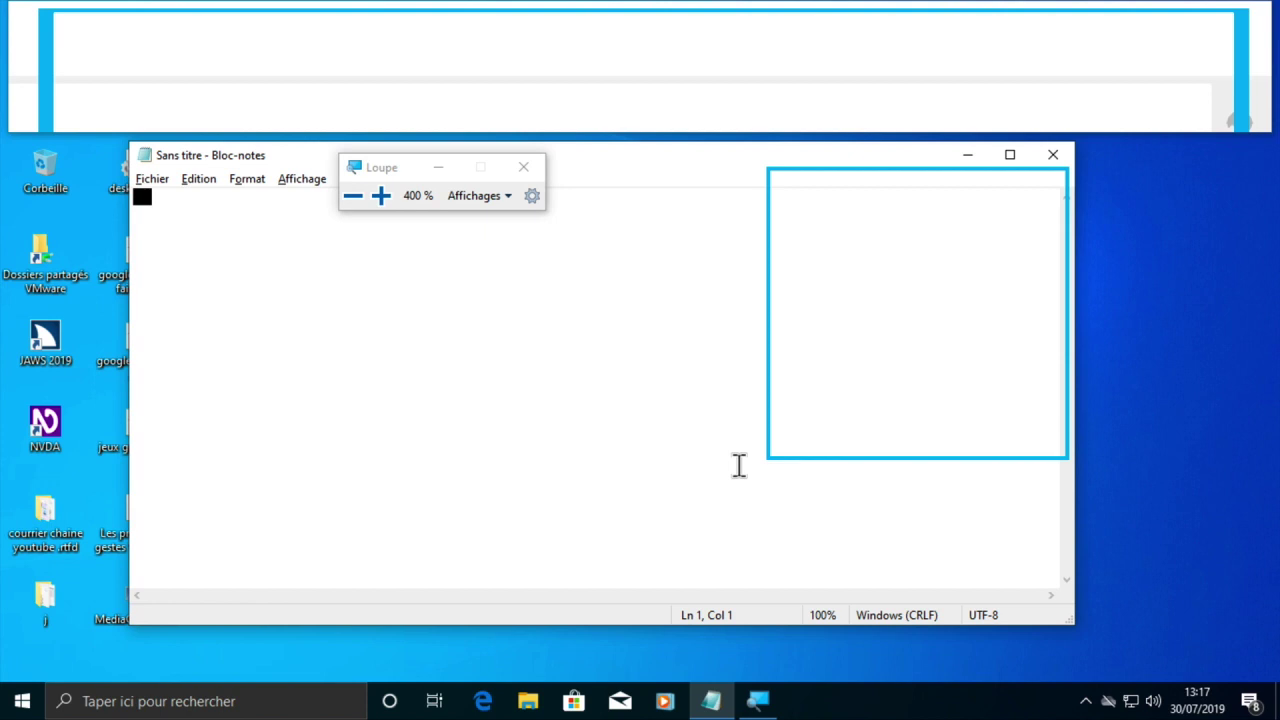
key(ctrl+alt+f)
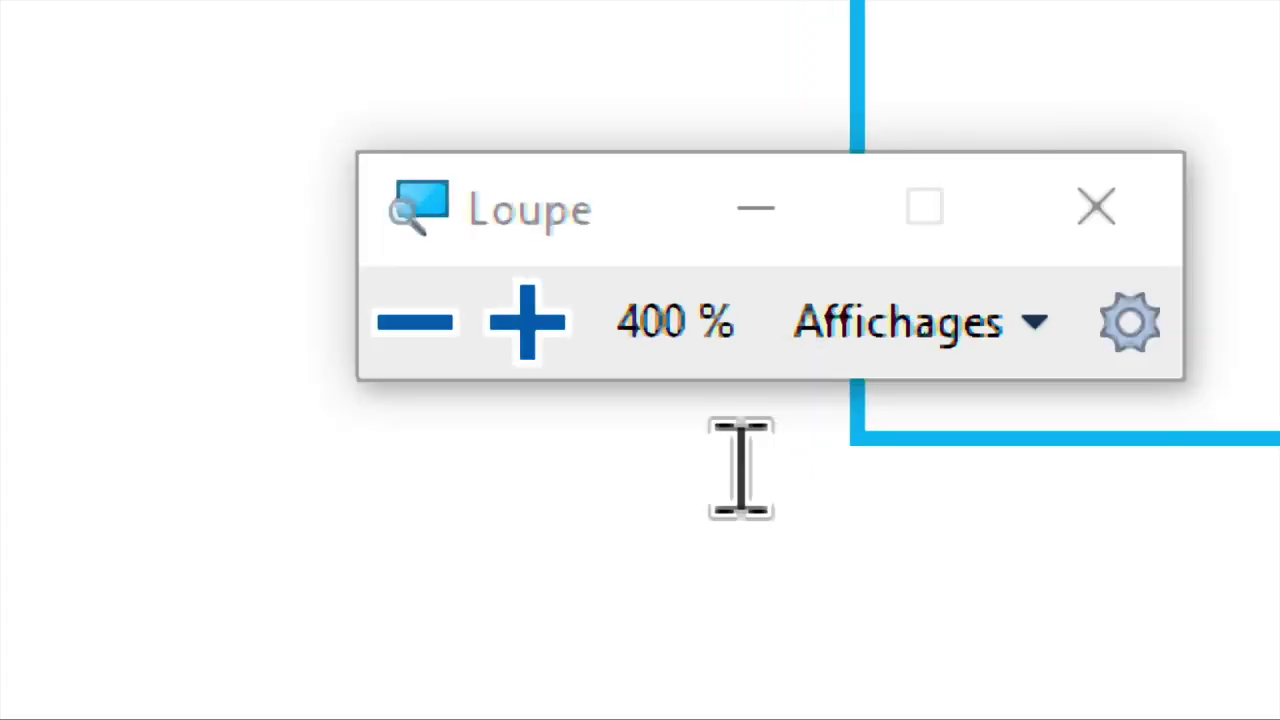
key(ctrl+alt+l)
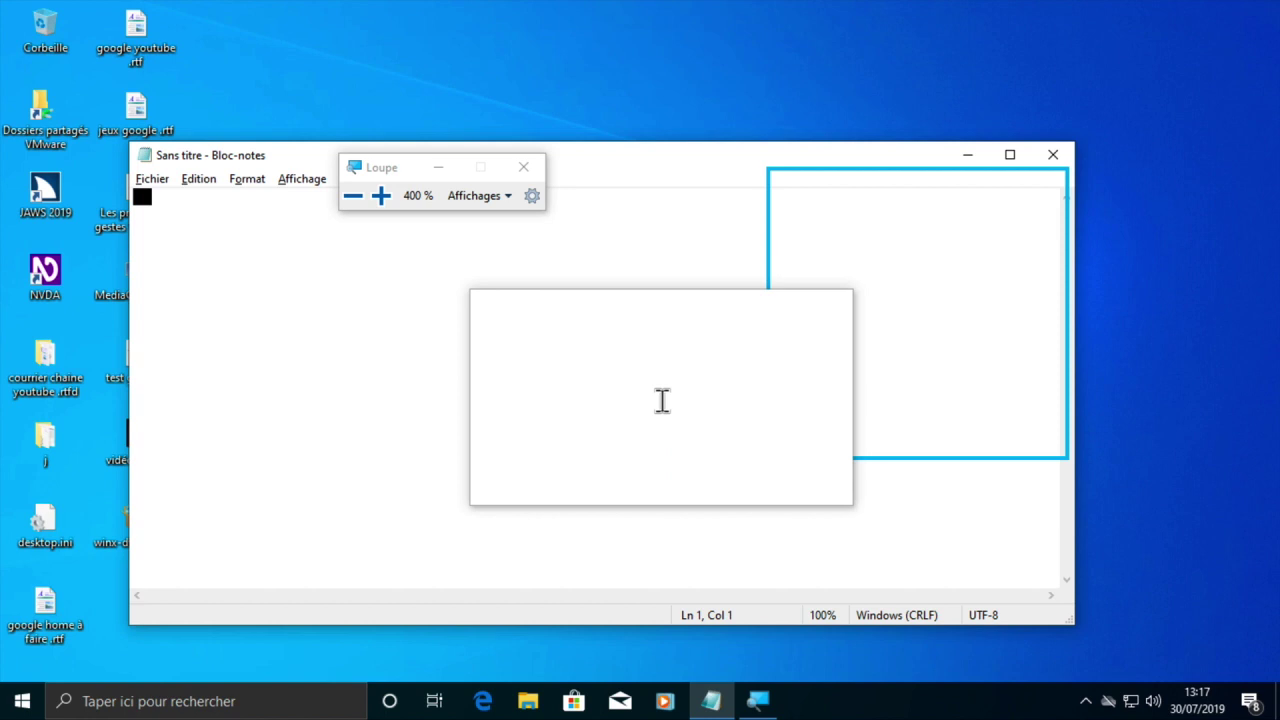
key(ctrl+alt+d)
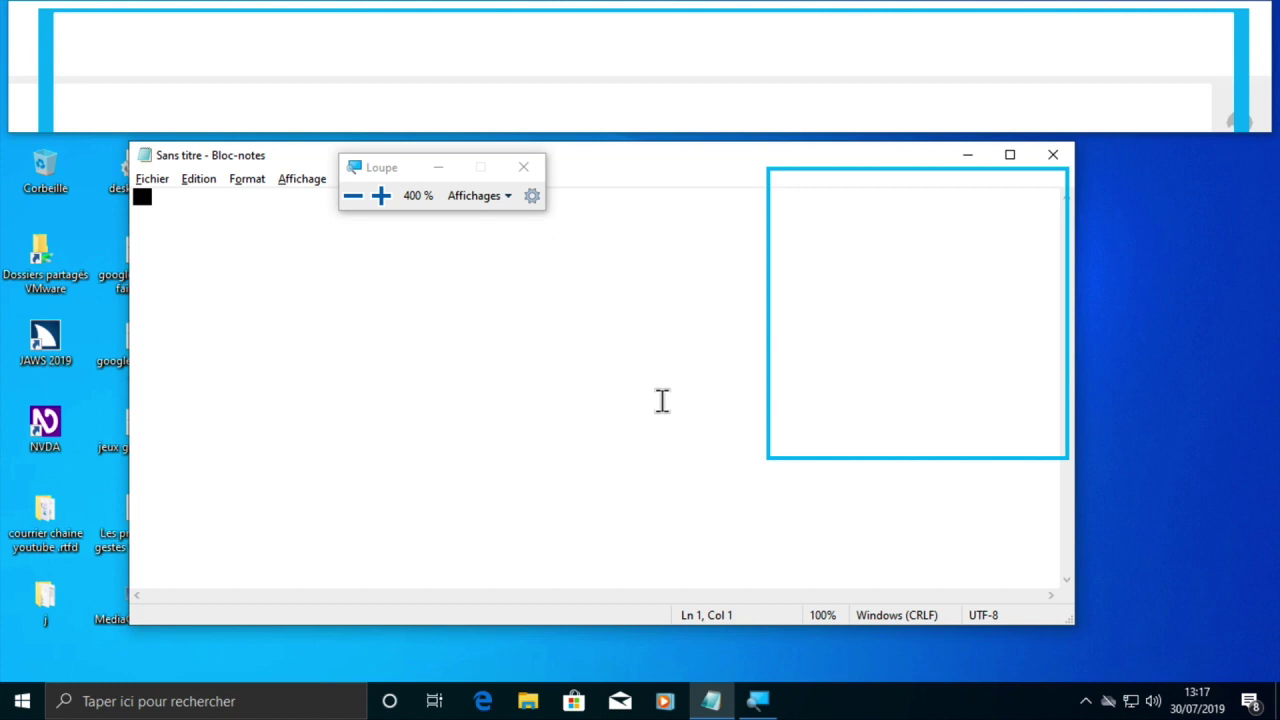
key(ctrl+alt+f)
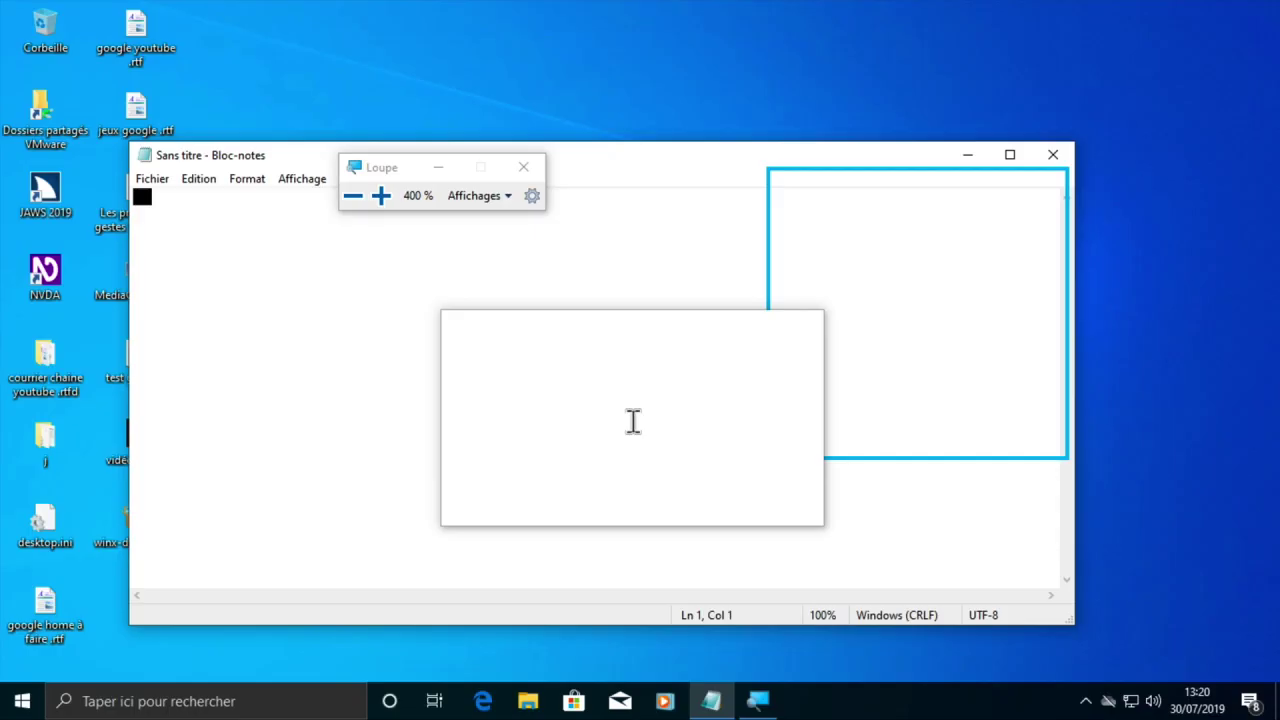
Increase the height of the Loupe's lens and reduce its width
key(shift+alt+Down)
key(shift+alt+Down)
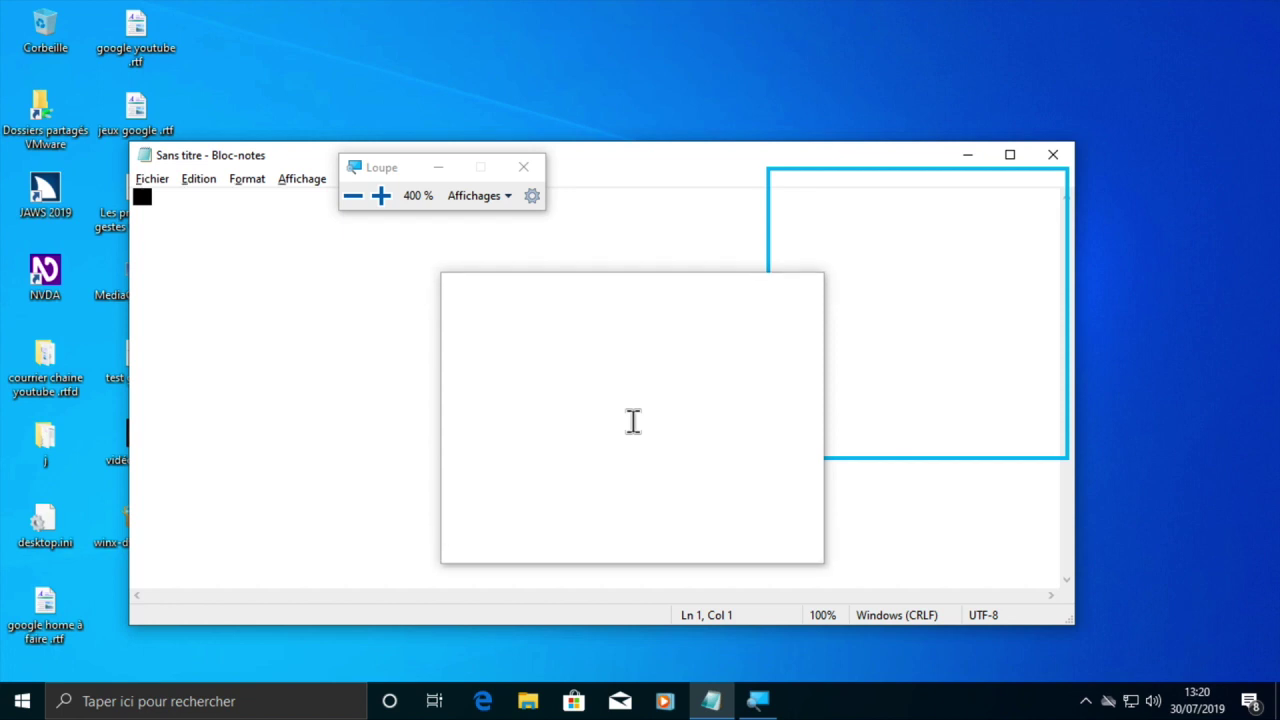
key(shift+alt+Left)
key(shift+alt+Left)
key(shift+alt+Left)
key(shift+alt+Left)
Widen the Loupe's lens by several increments
key(shift+alt+Right)
key(shift+alt+Right)
key(shift+alt+Right)
key(shift+alt+Right)
key(shift+alt+Right)
key(shift+alt+Right)
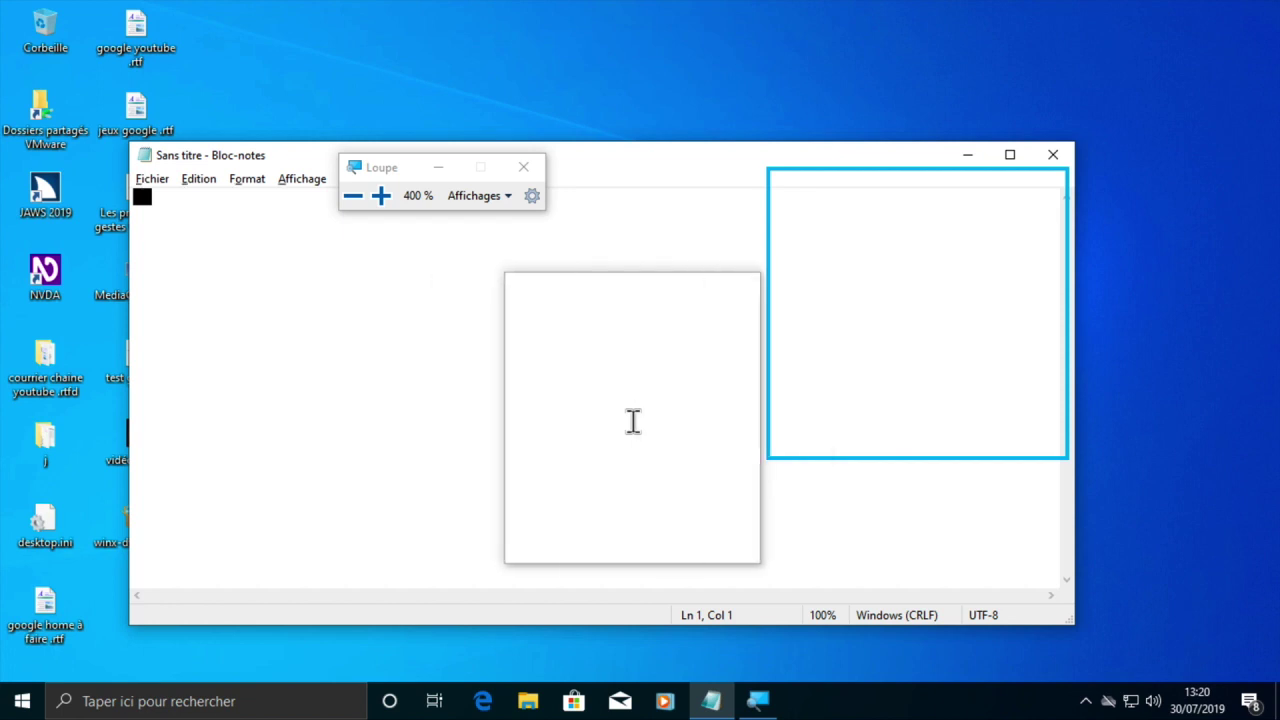
Stretch the Loupe's lens vertically until it covers nearly the full height of the screen
key(shift+alt+Down)
key(shift+alt+Down)
key(shift+alt+Down)
key(shift+alt+Down)
key(shift+alt+Down)
key(shift+alt+Down)
key(shift+alt+Down)
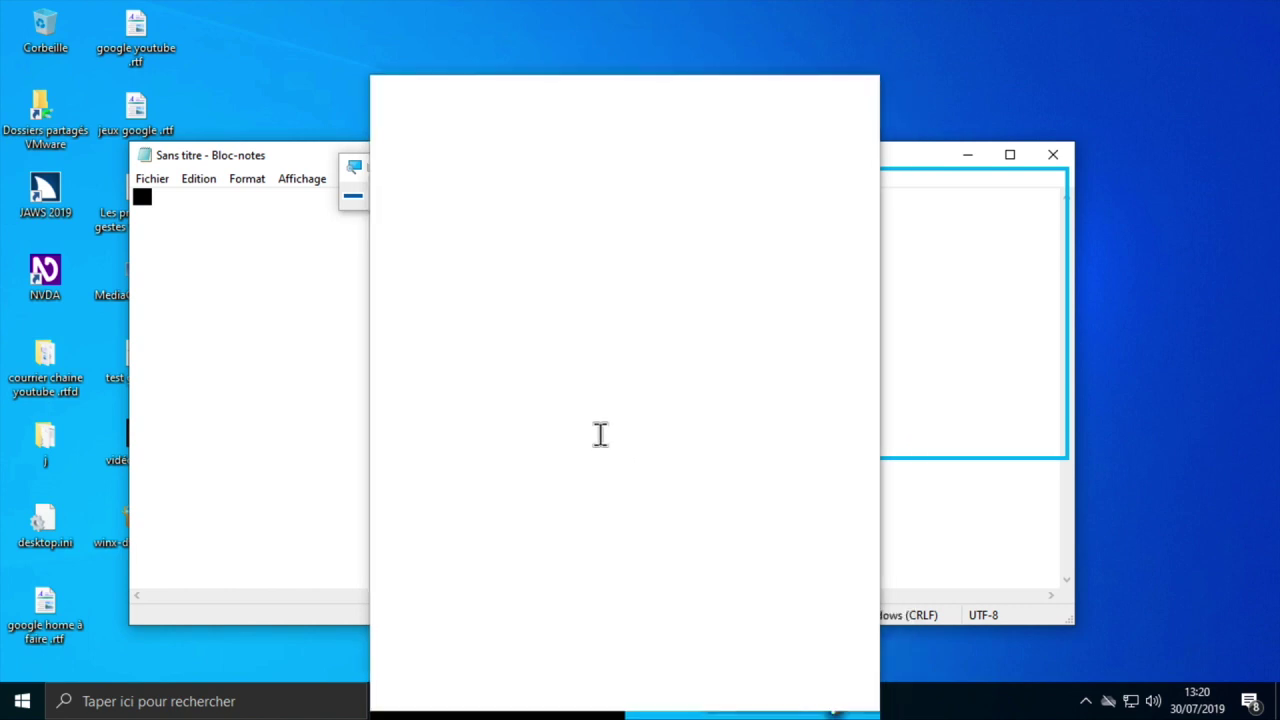
Reduce the lens's height slightly and narrow it to a thin vertical strip
key(shift+alt+Up)
key(shift+alt+Up)
key(shift+alt+Up)
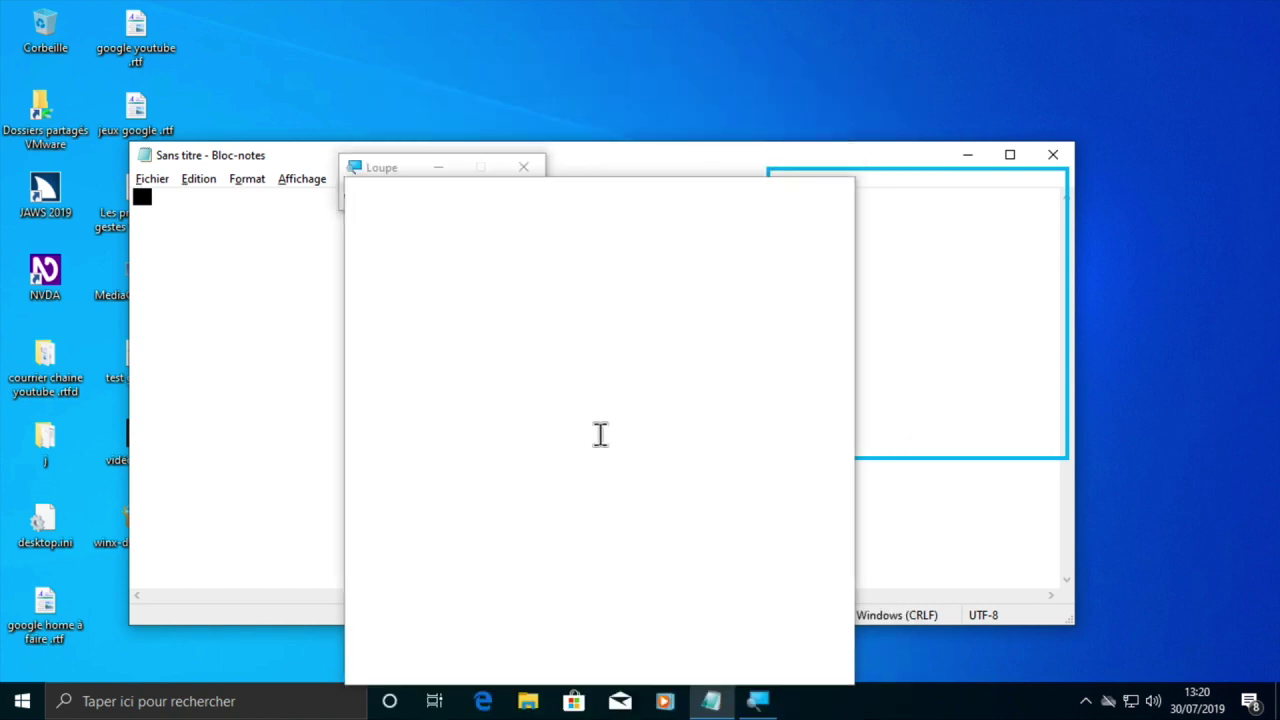
key(shift+alt+Left)
key(shift+alt+Left)
key(shift+alt+Left)
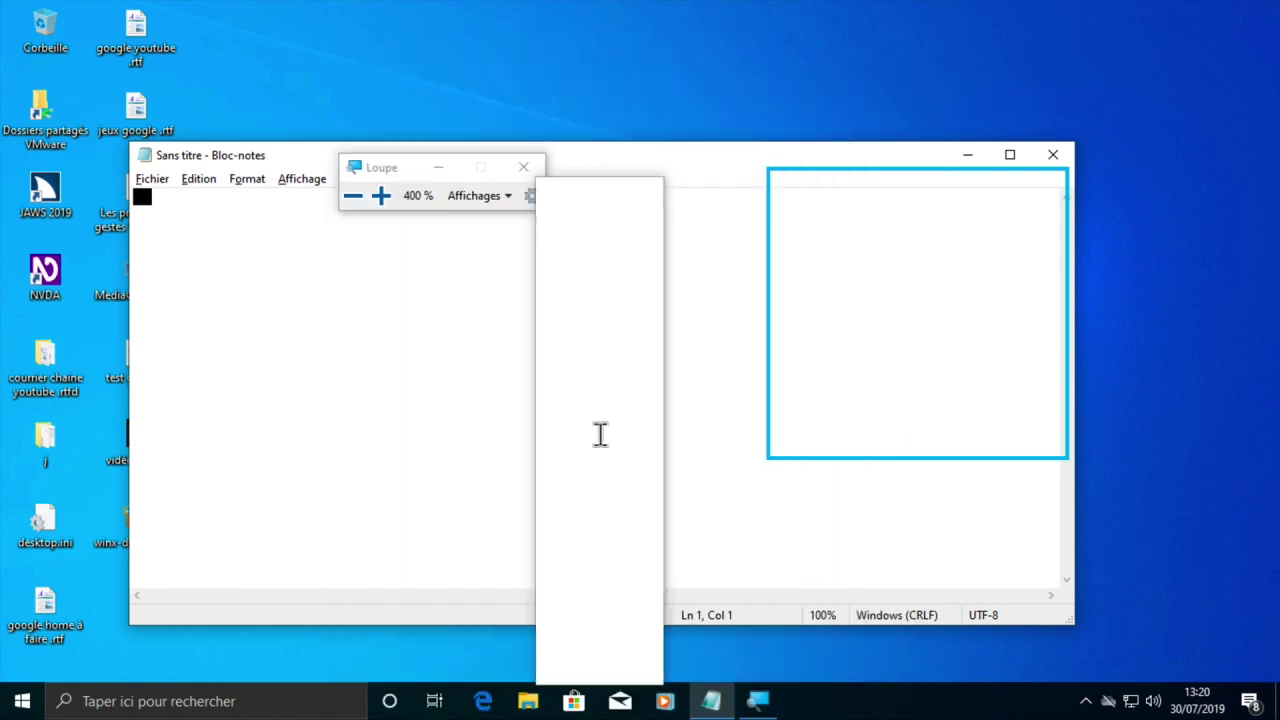
Widen the thin lens to about half the width of the screen
key(shift+alt+Right)
key(shift+alt+Right)
key(shift+alt+Right)
key(shift+alt+Right)
key(shift+alt+Right)
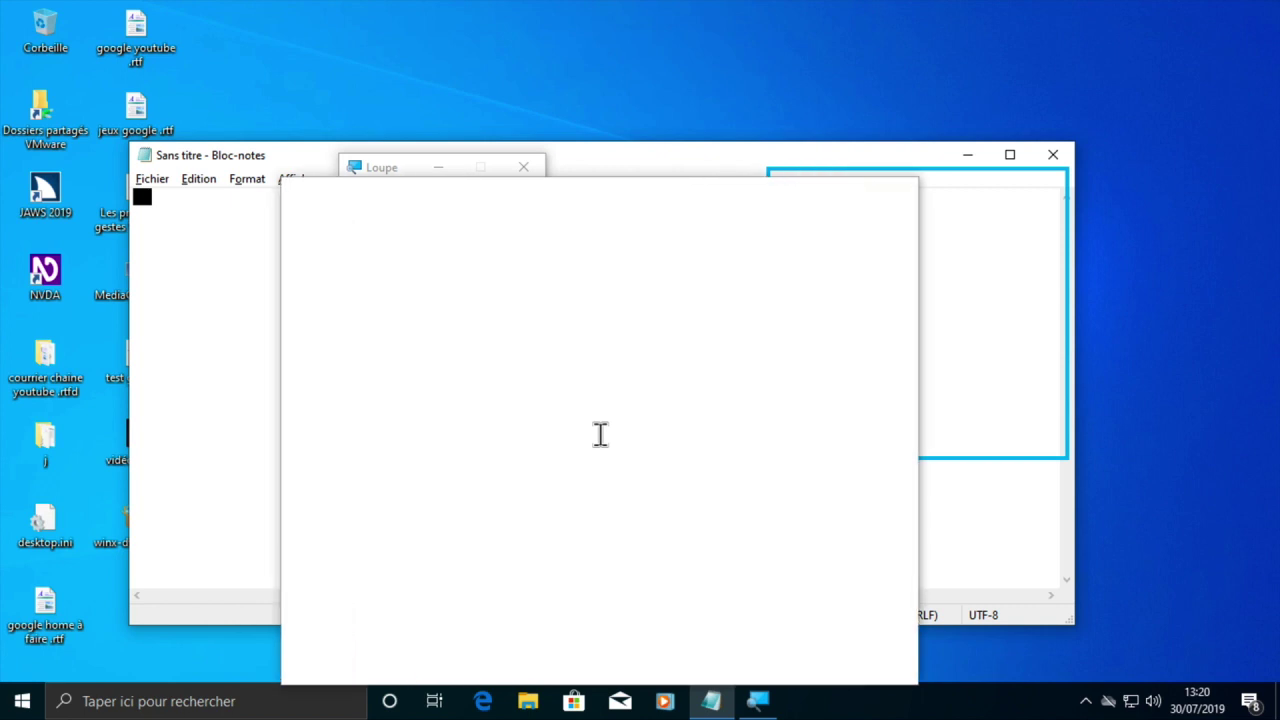